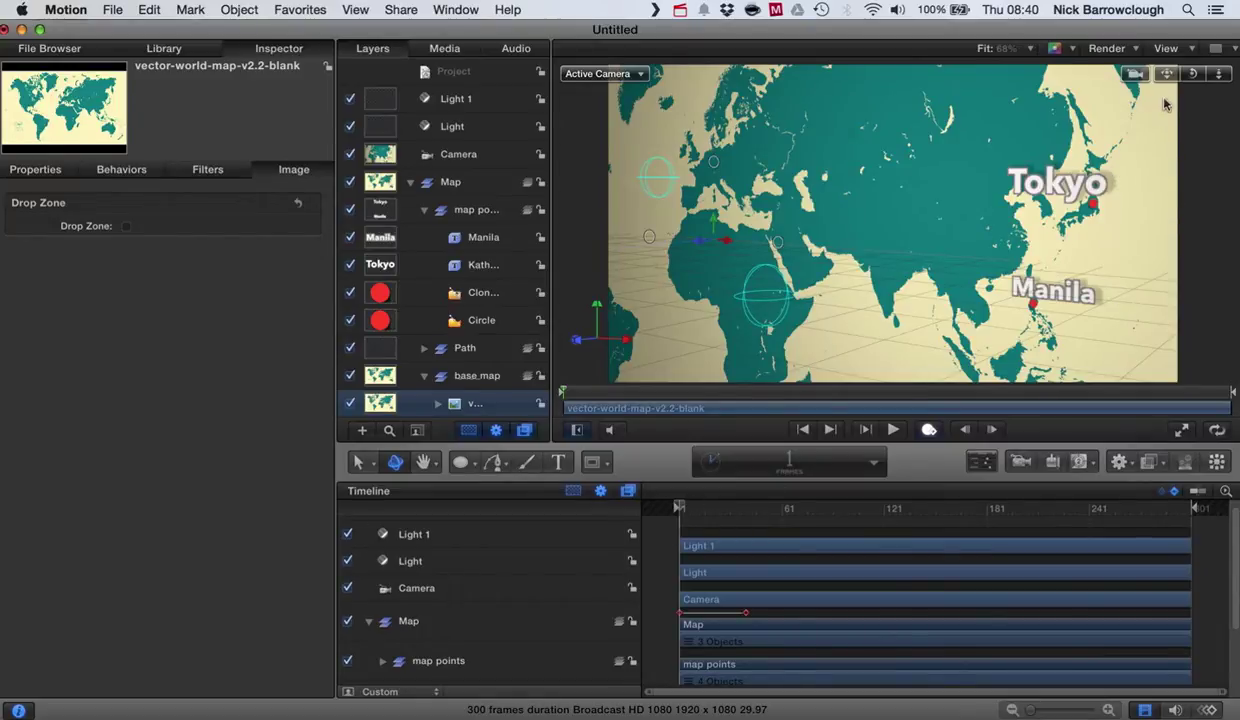
Step: Preview the camera sweep toward Manila and Tokyo, then hide the timeline's keyframe rows
{"action": "left_click", "coordinate": [894, 430]}
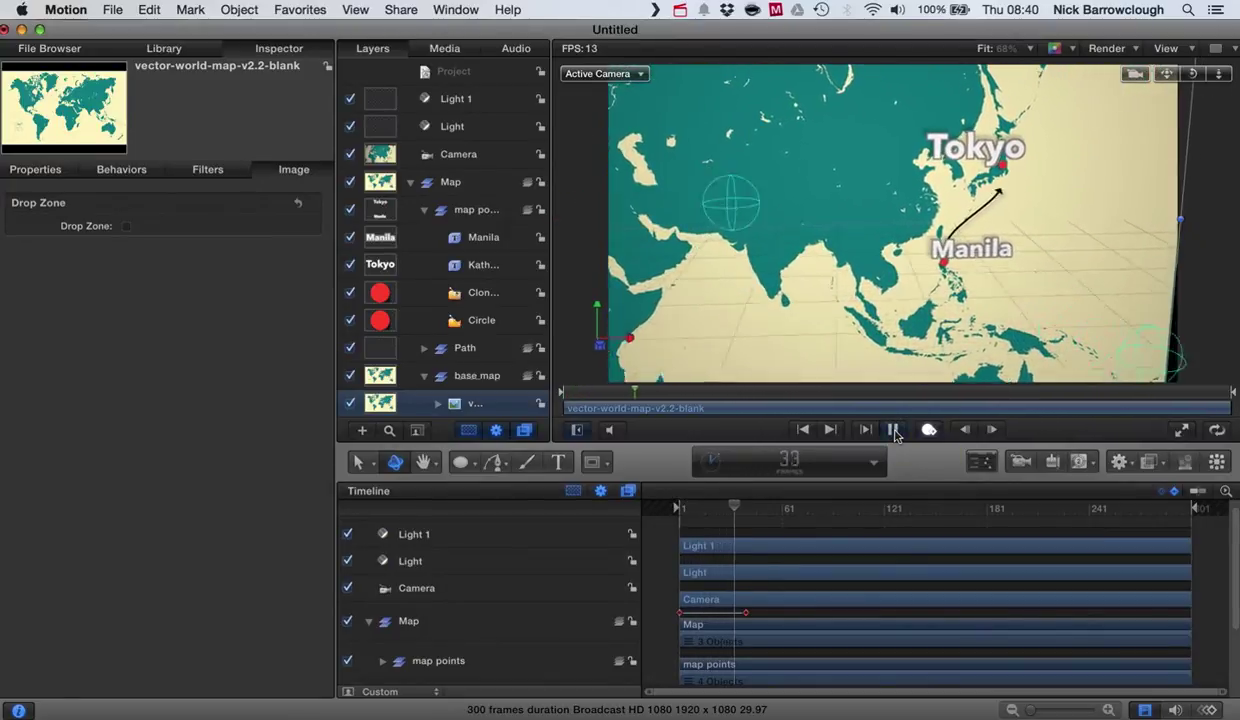
{"action": "left_click", "coordinate": [894, 430]}
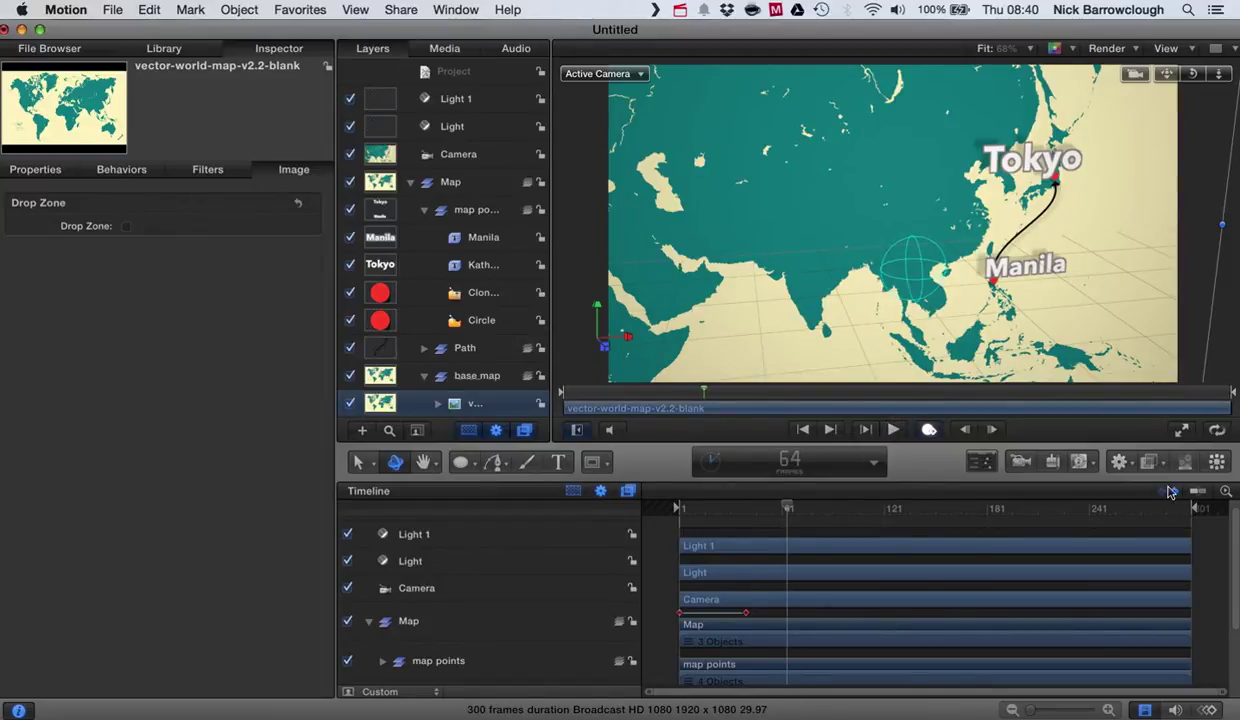
{"action": "left_click", "coordinate": [1168, 491]}
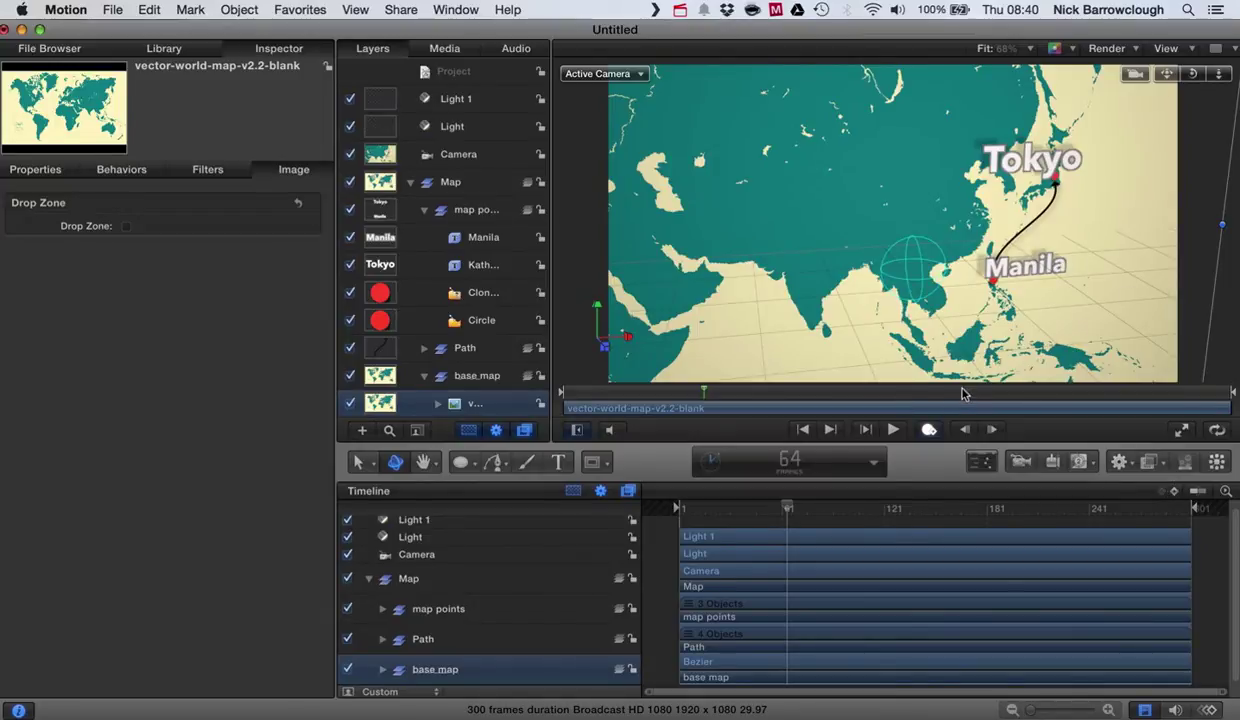
Step: Enable keyframe recording and fold the base_map, map points and Map groups
{"action": "left_click", "coordinate": [929, 429]}
{"action": "left_click", "coordinate": [424, 375]}
{"action": "left_click", "coordinate": [425, 212]}
{"action": "left_click", "coordinate": [410, 182]}
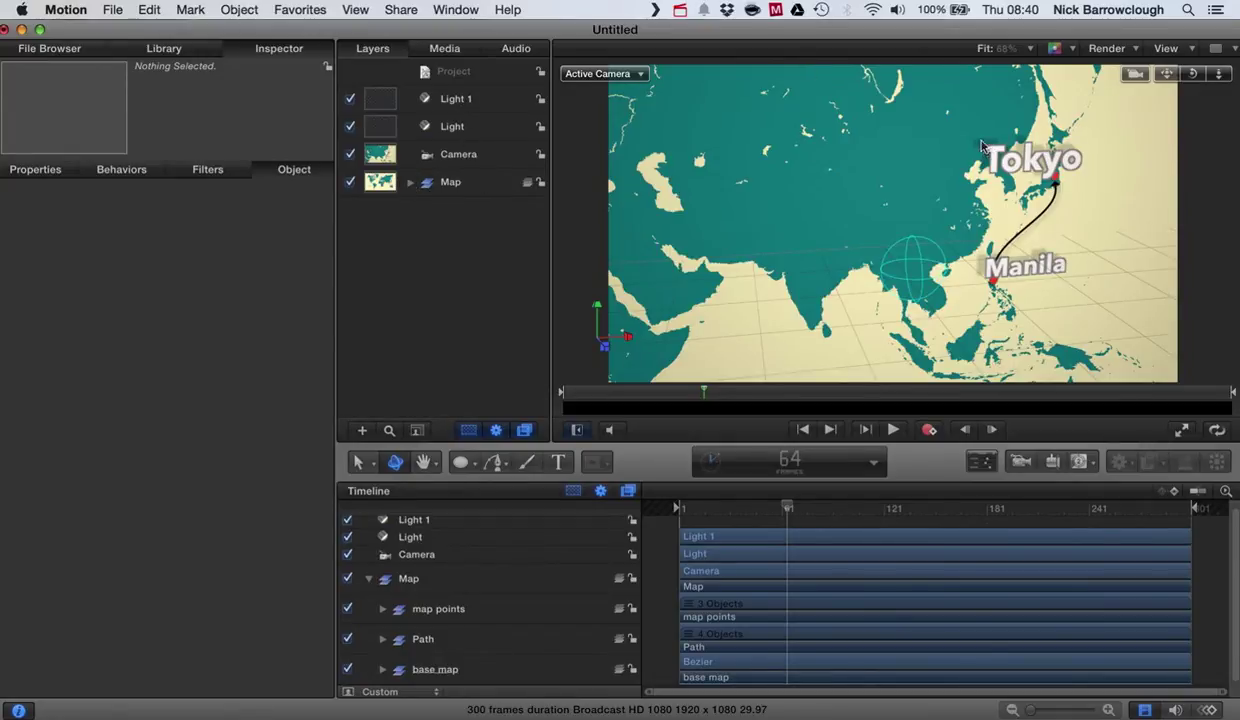
Step: Inspect the Light layer's settings with shadows left on, and return the playhead to frame 41
{"action": "left_click", "coordinate": [465, 130]}
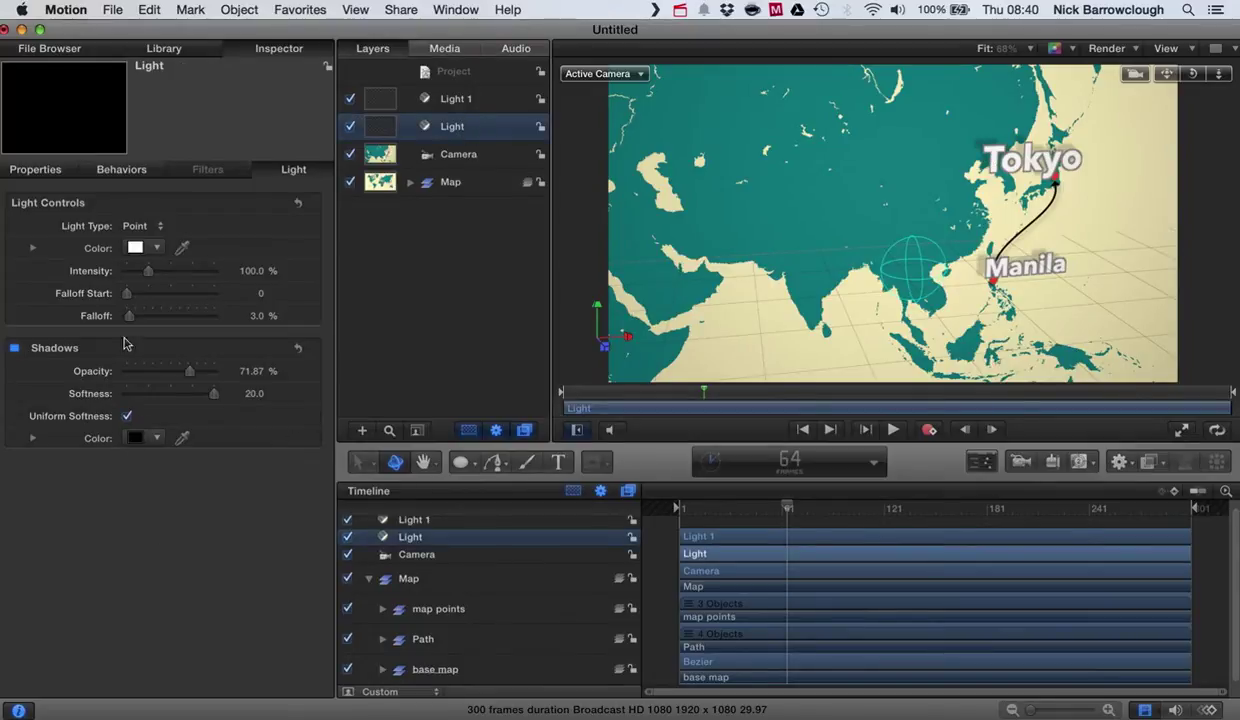
{"action": "left_click", "coordinate": [35, 170]}
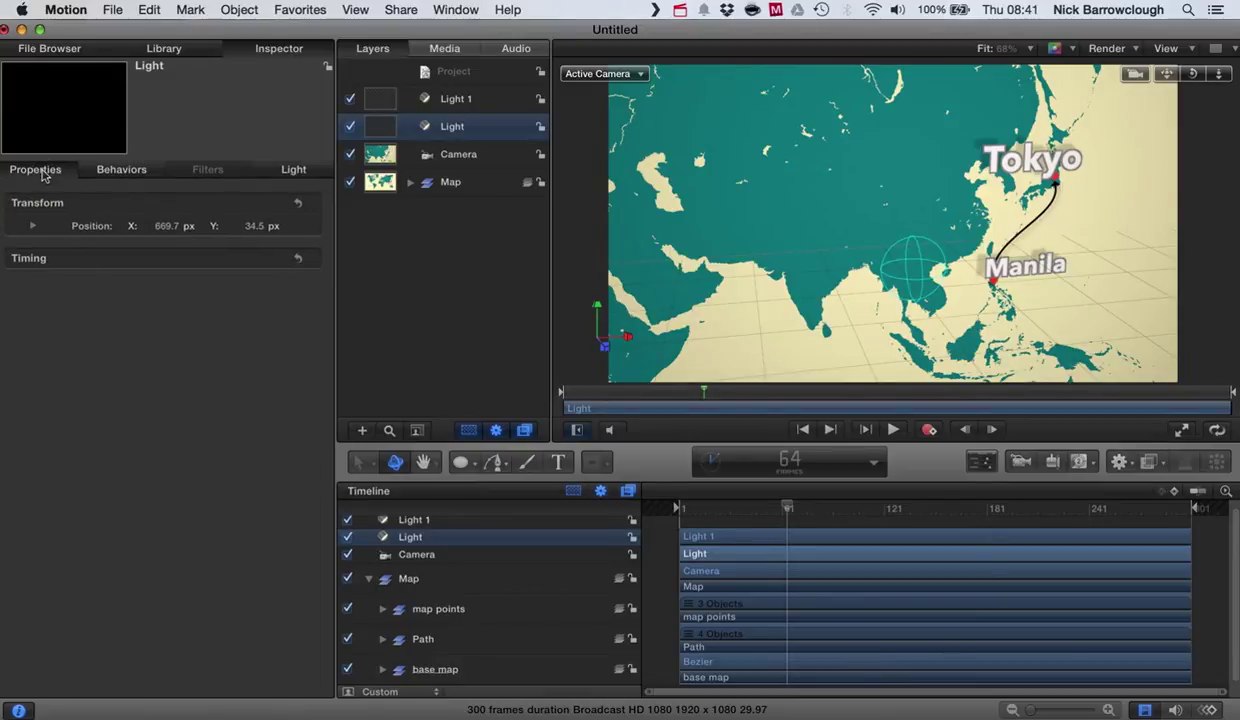
{"action": "left_click", "coordinate": [294, 170]}
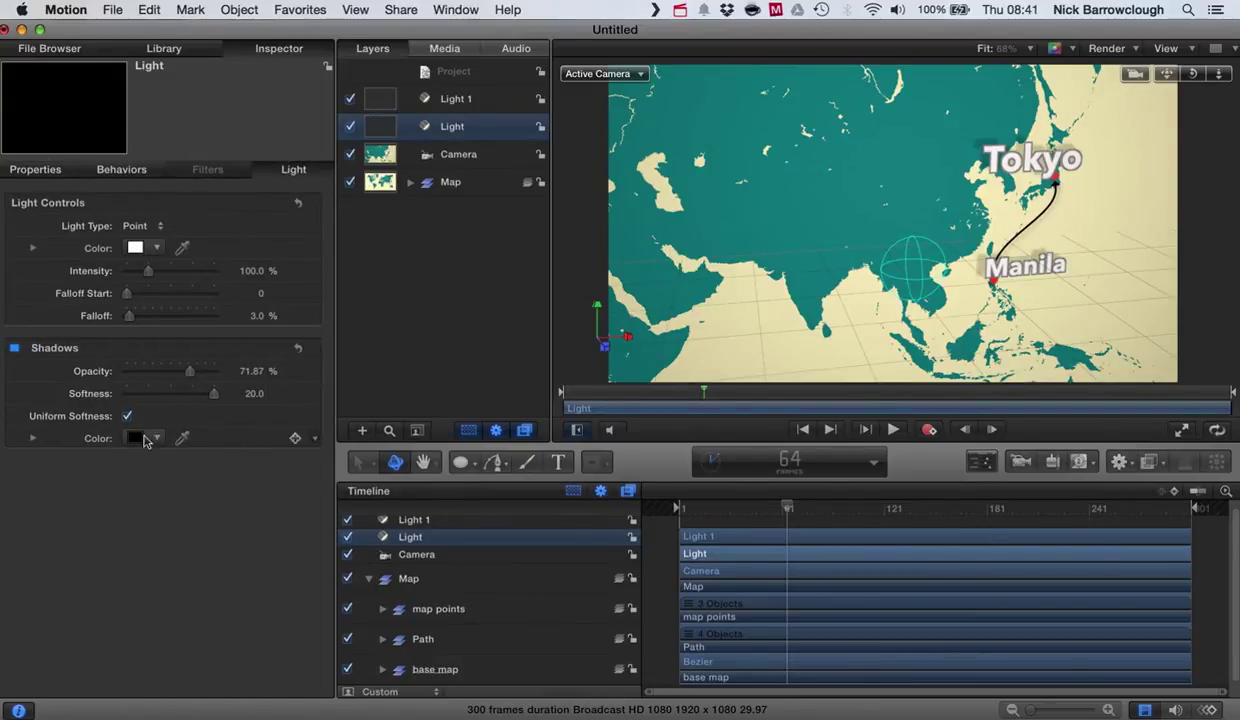
{"action": "left_click", "coordinate": [15, 351]}
{"action": "left_click", "coordinate": [15, 350]}
{"action": "left_click", "coordinate": [15, 349]}
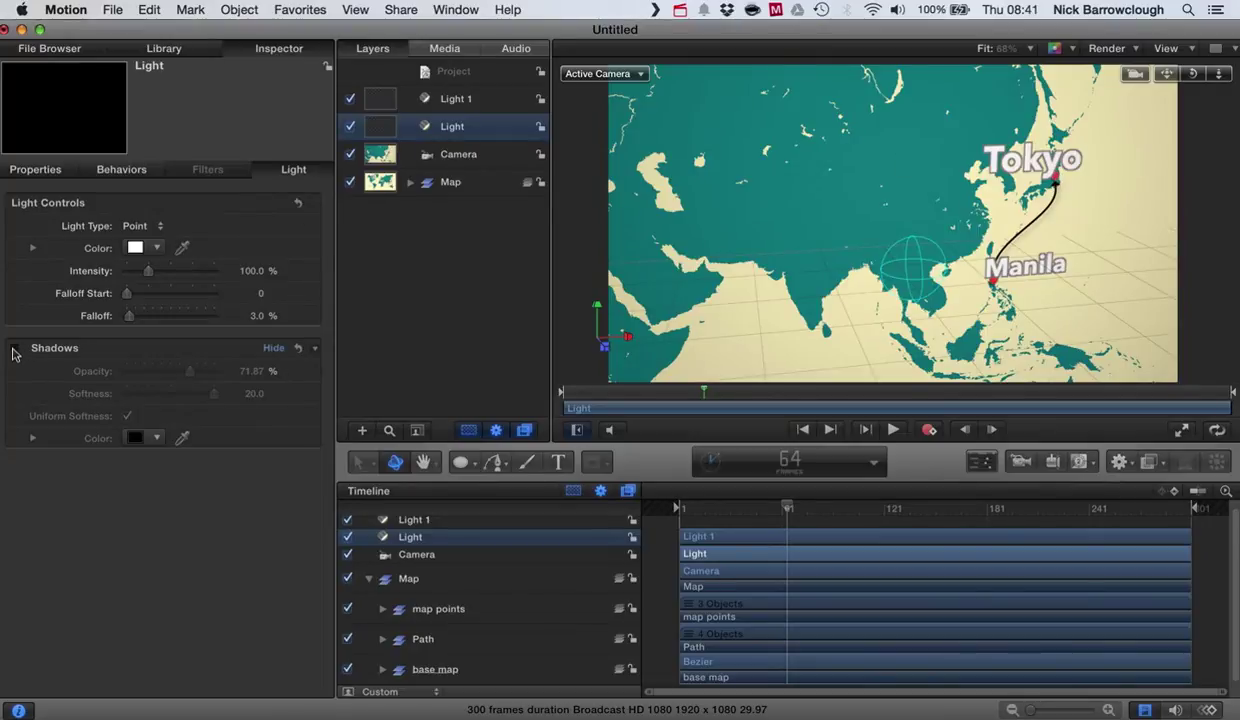
{"action": "left_click", "coordinate": [15, 349]}
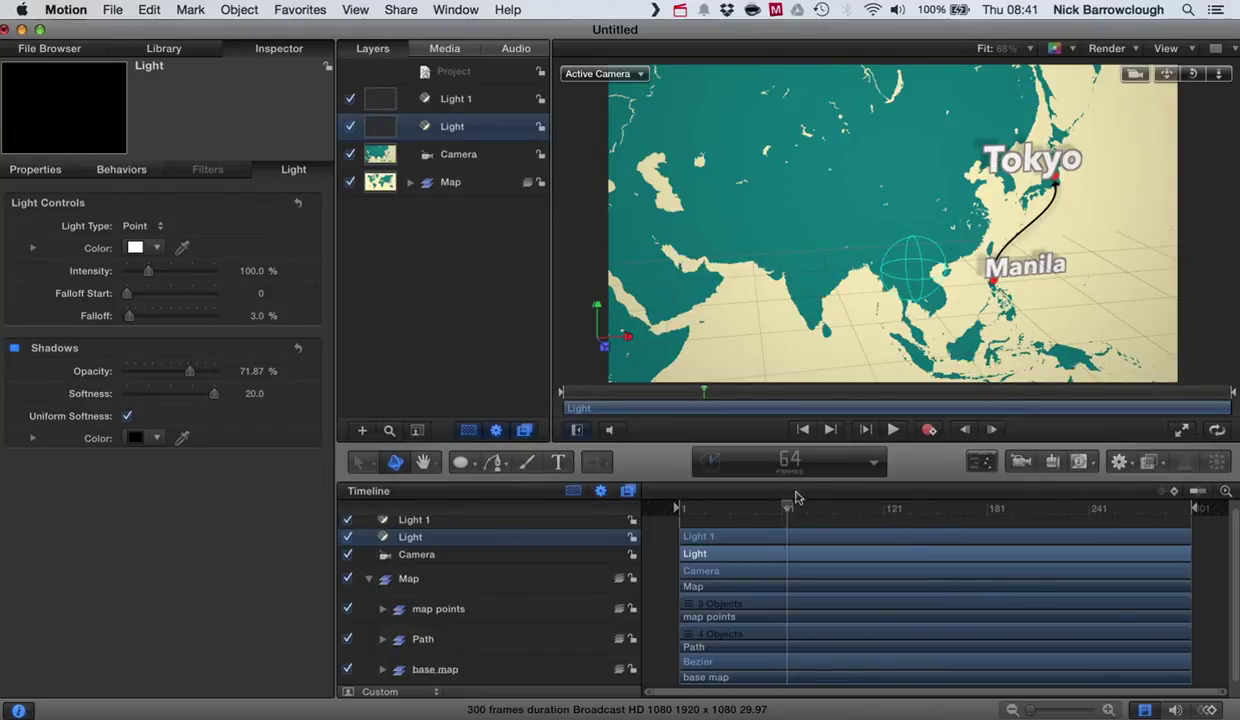
{"action": "left_click_drag", "start_coordinate": [789, 511], "coordinate": [747, 505]}
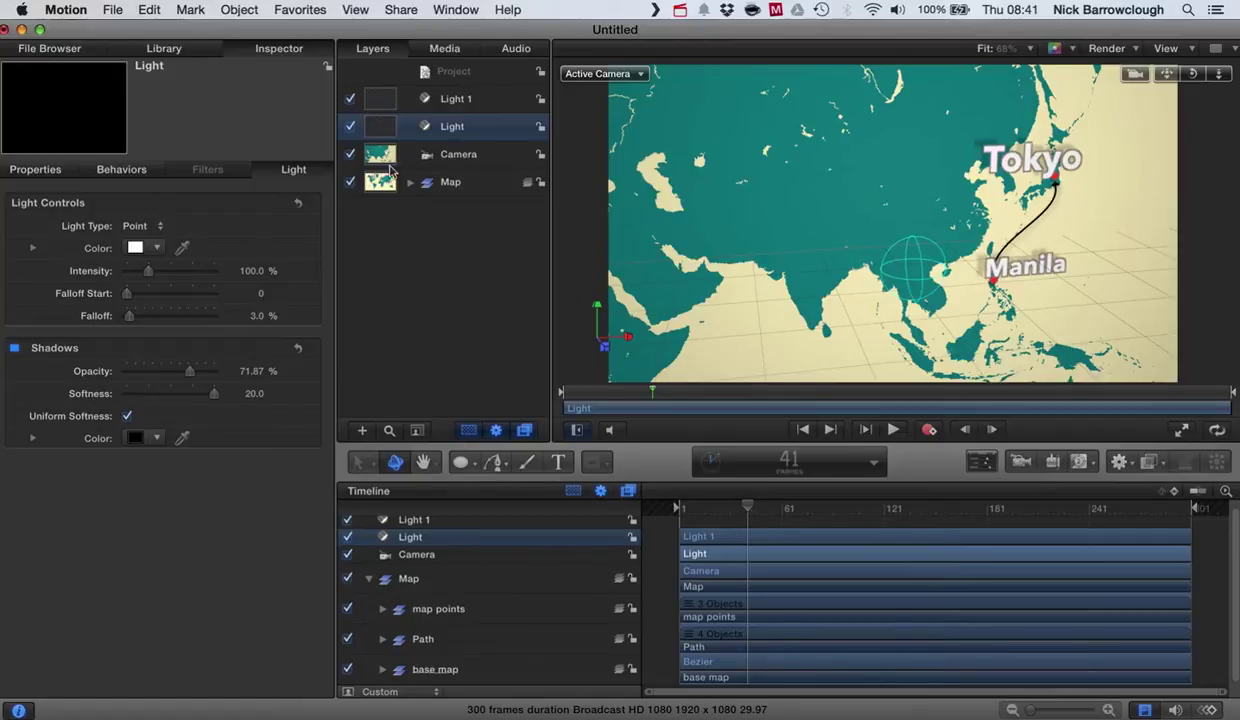
Step: Expand the Map group and inspect its map points, Path and base map layers
{"action": "left_click", "coordinate": [409, 183]}
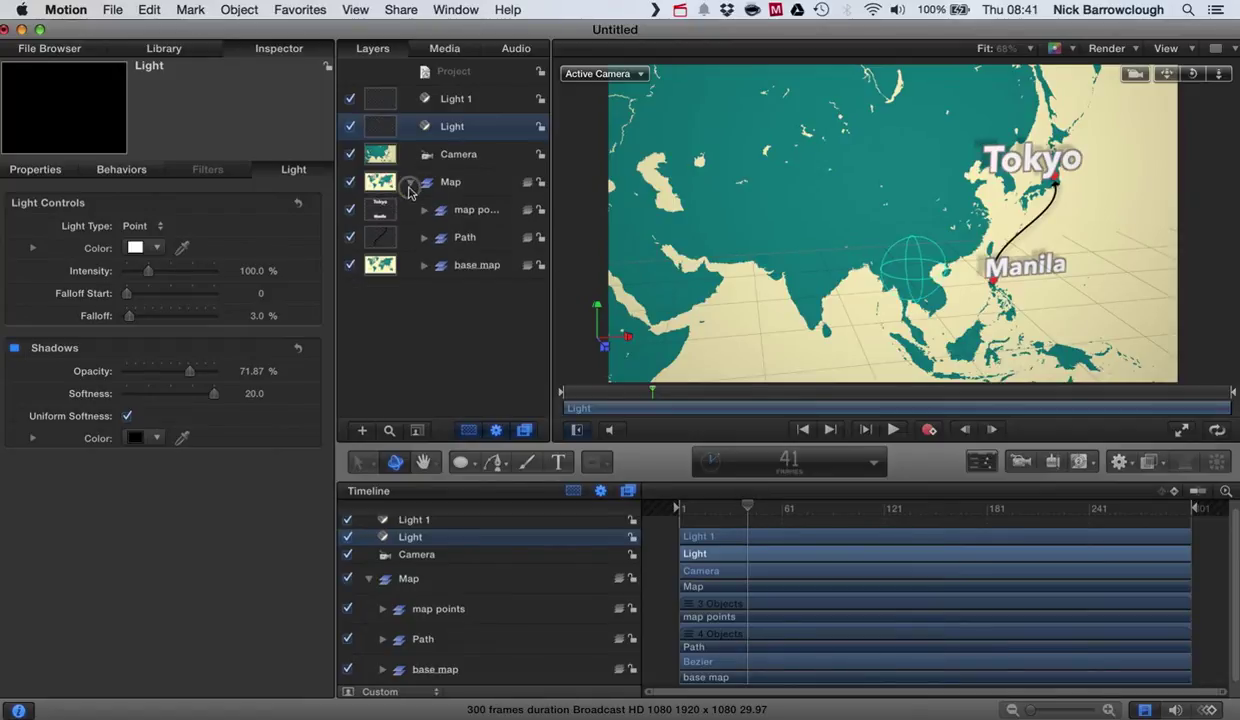
{"action": "left_click", "coordinate": [465, 210]}
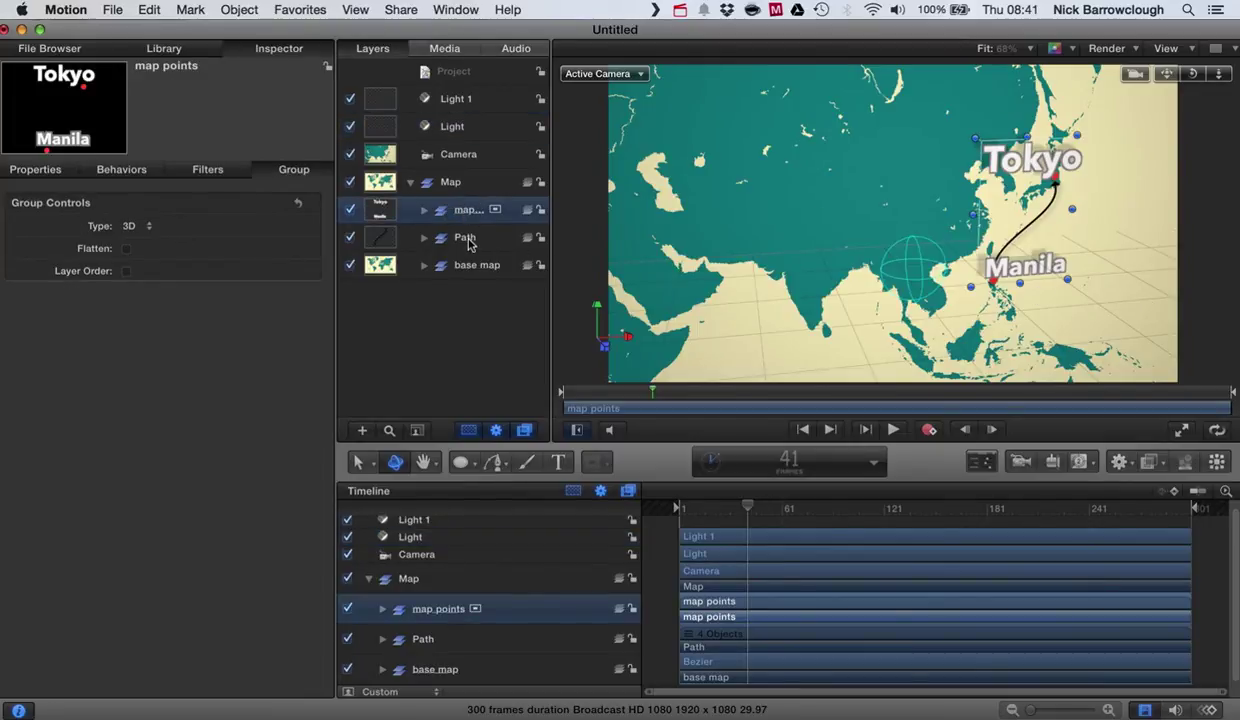
{"action": "left_click", "coordinate": [467, 241]}
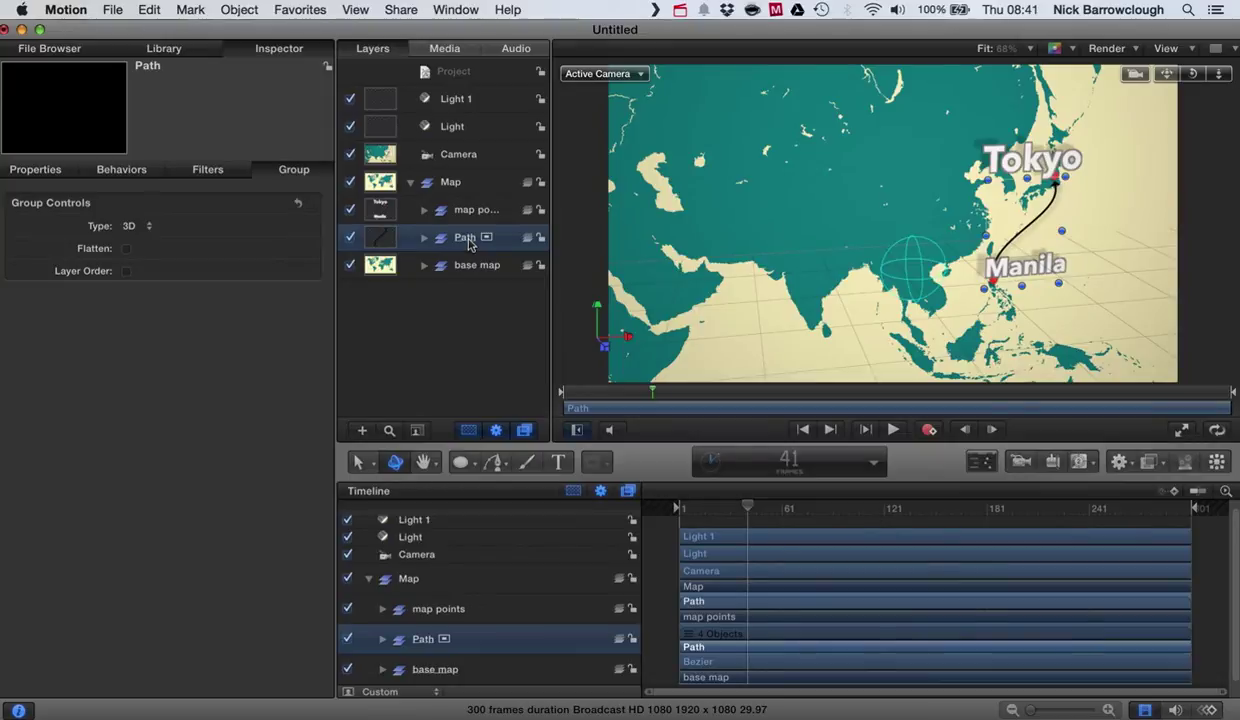
{"action": "left_click", "coordinate": [458, 265]}
{"action": "left_click", "coordinate": [424, 265]}
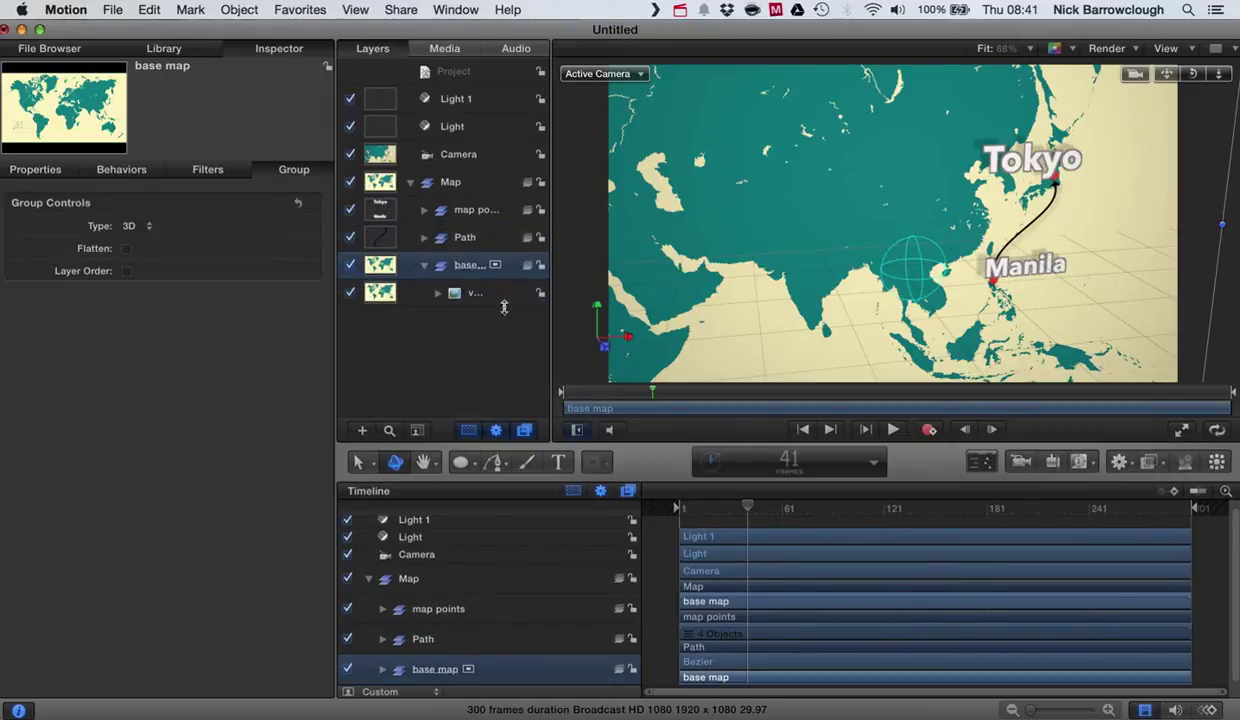
{"action": "left_click", "coordinate": [486, 293]}
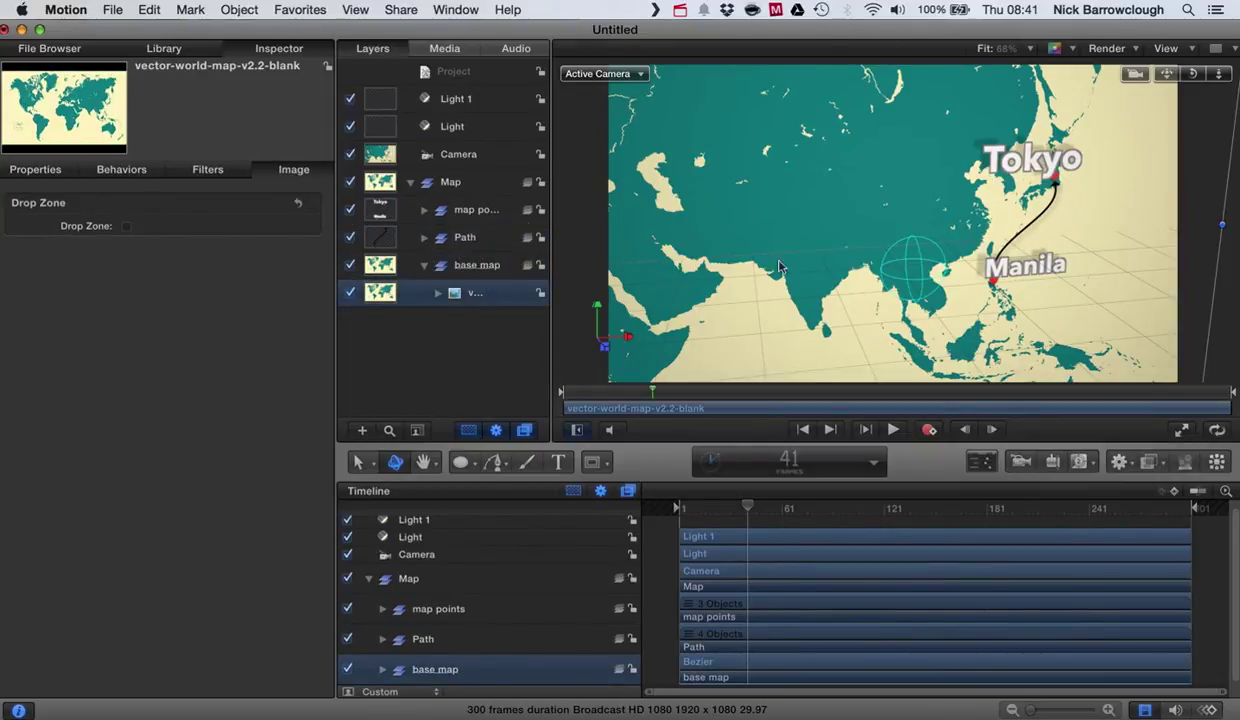
{"action": "left_click", "coordinate": [424, 265]}
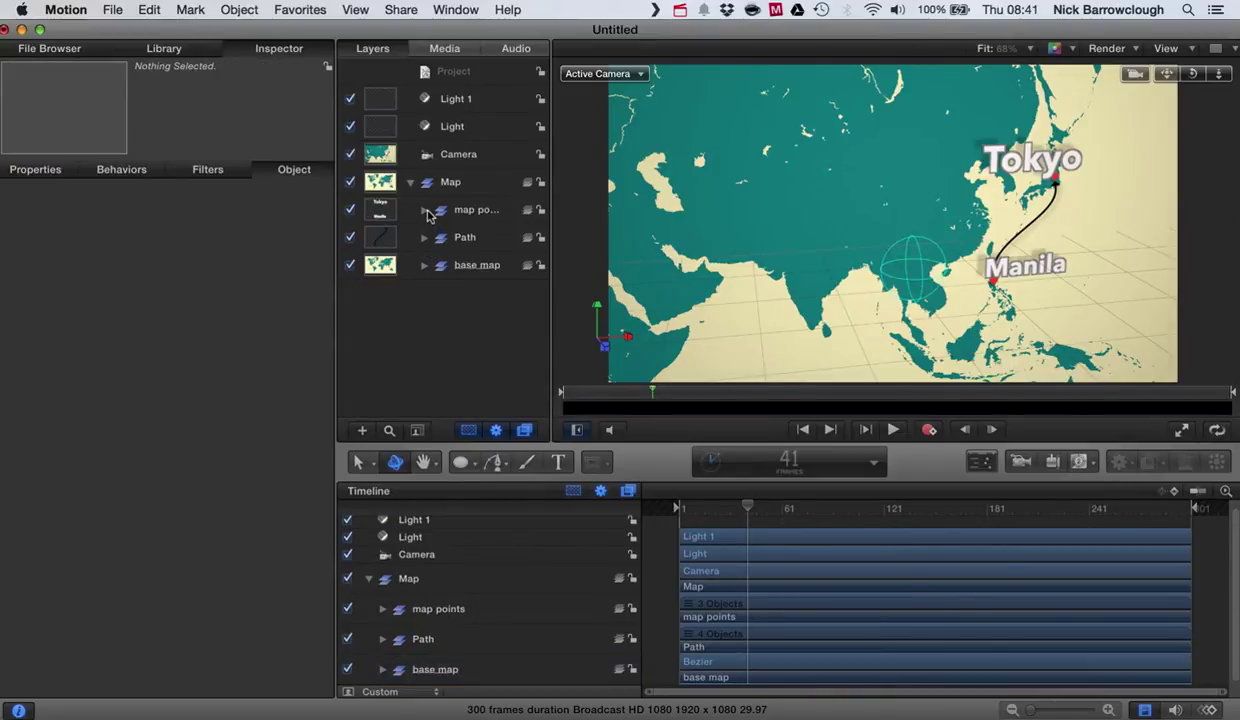
Step: Switch to the Front camera view and drag the red Circle marker from Tokyo onto India
{"action": "left_click", "coordinate": [610, 74]}
{"action": "left_click", "coordinate": [690, 139]}
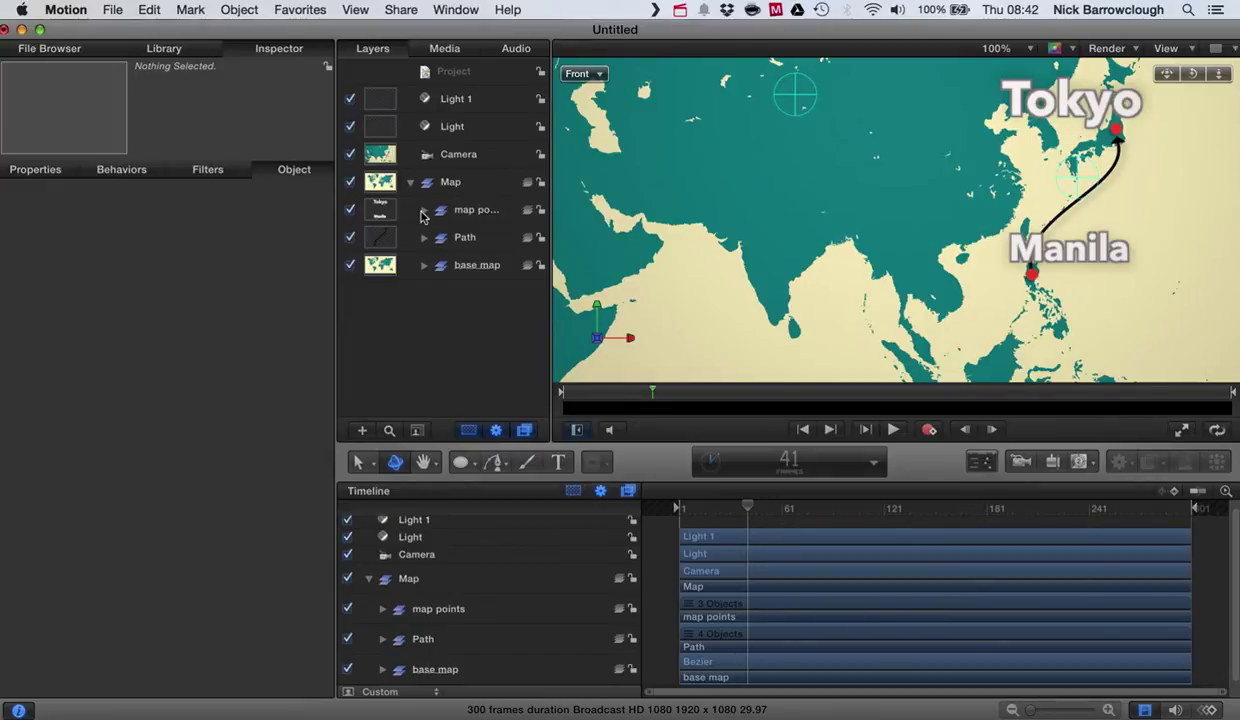
{"action": "left_click", "coordinate": [422, 213]}
{"action": "left_click", "coordinate": [401, 298]}
{"action": "left_click", "coordinate": [398, 322]}
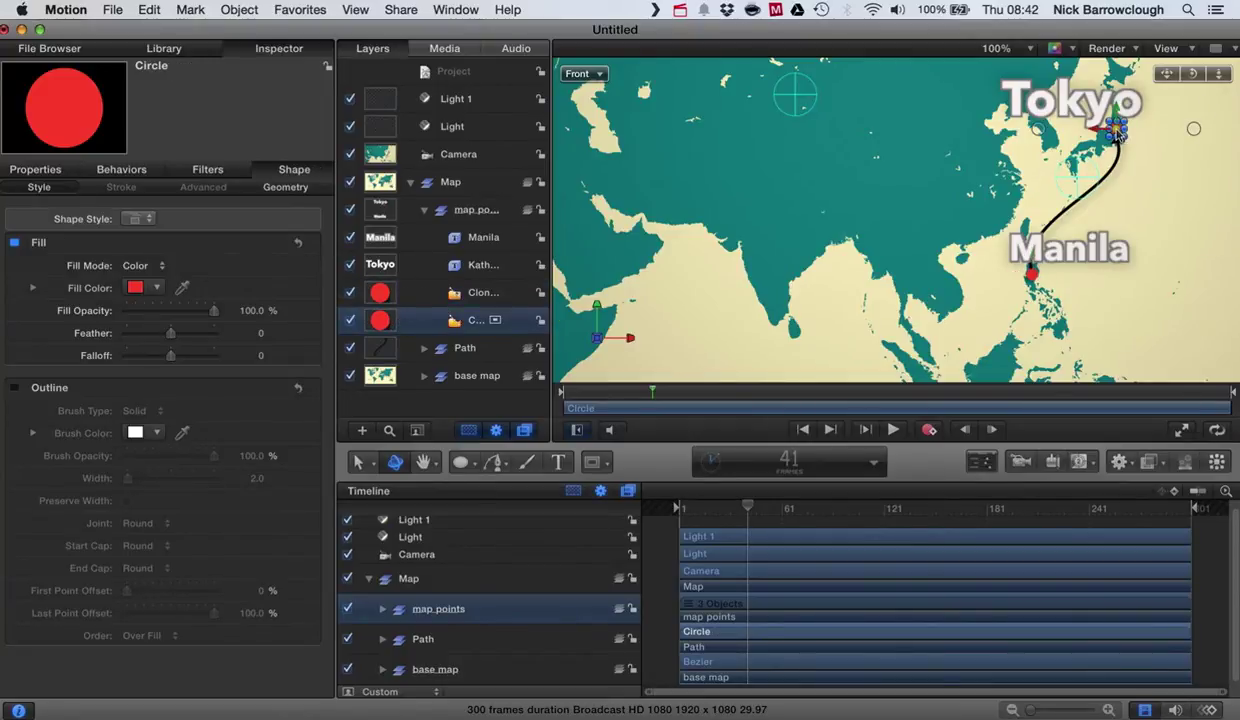
{"action": "left_click_drag", "start_coordinate": [1117, 133], "coordinate": [776, 245]}
{"action": "left_click", "coordinate": [746, 265]}
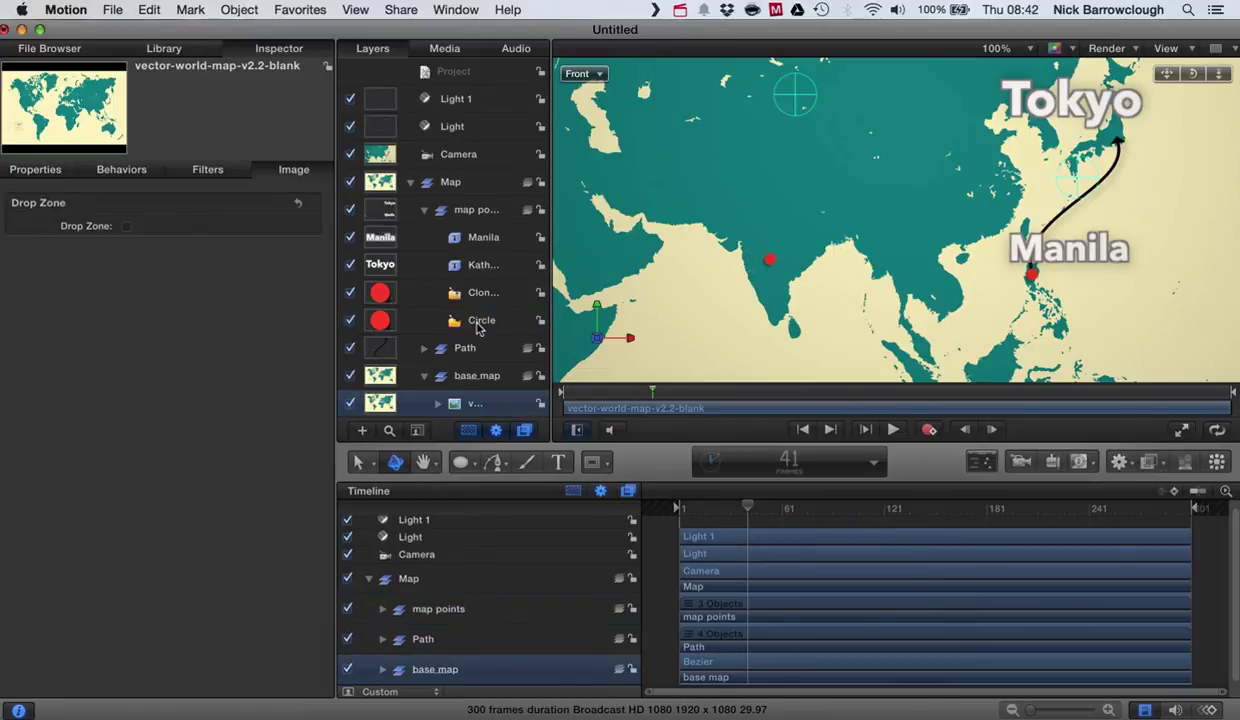
Step: Move the Kathmandu text layer over India and retype its text as 'Delhi'
{"action": "left_click", "coordinate": [486, 265]}
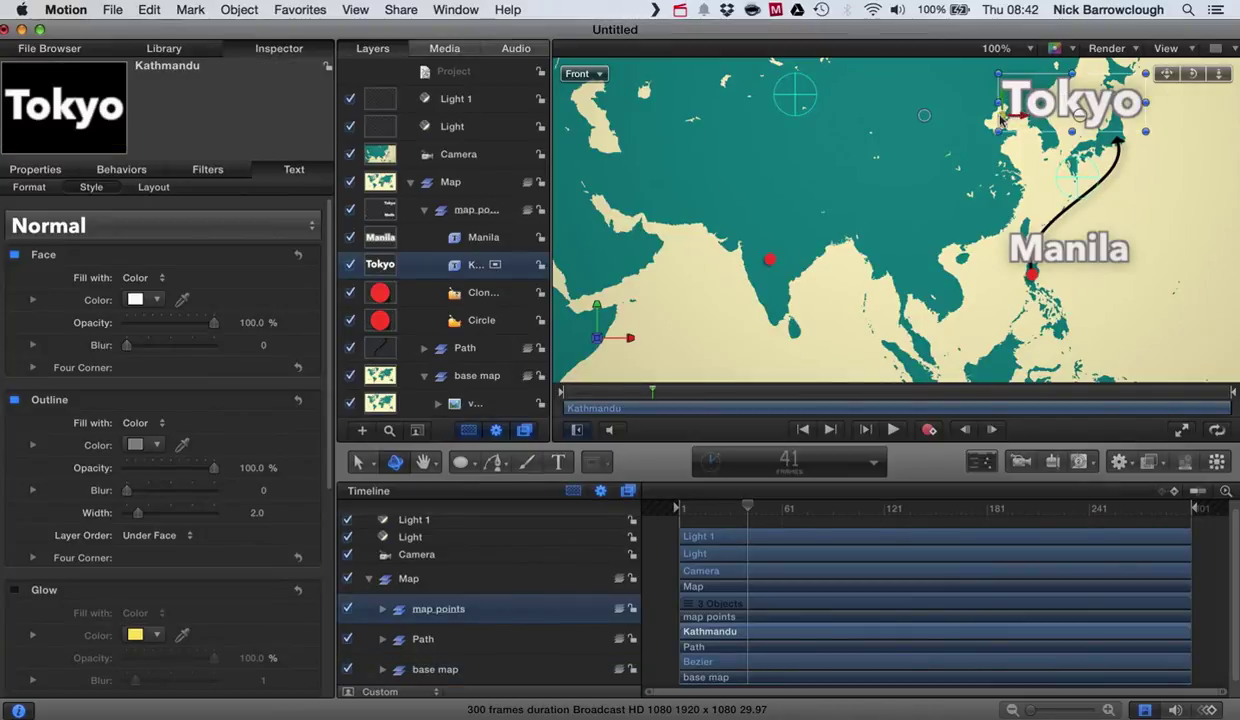
{"action": "left_click_drag", "start_coordinate": [1025, 120], "coordinate": [670, 228]}
{"action": "double_click", "coordinate": [717, 229]}
{"action": "type", "text": "Delhi"}
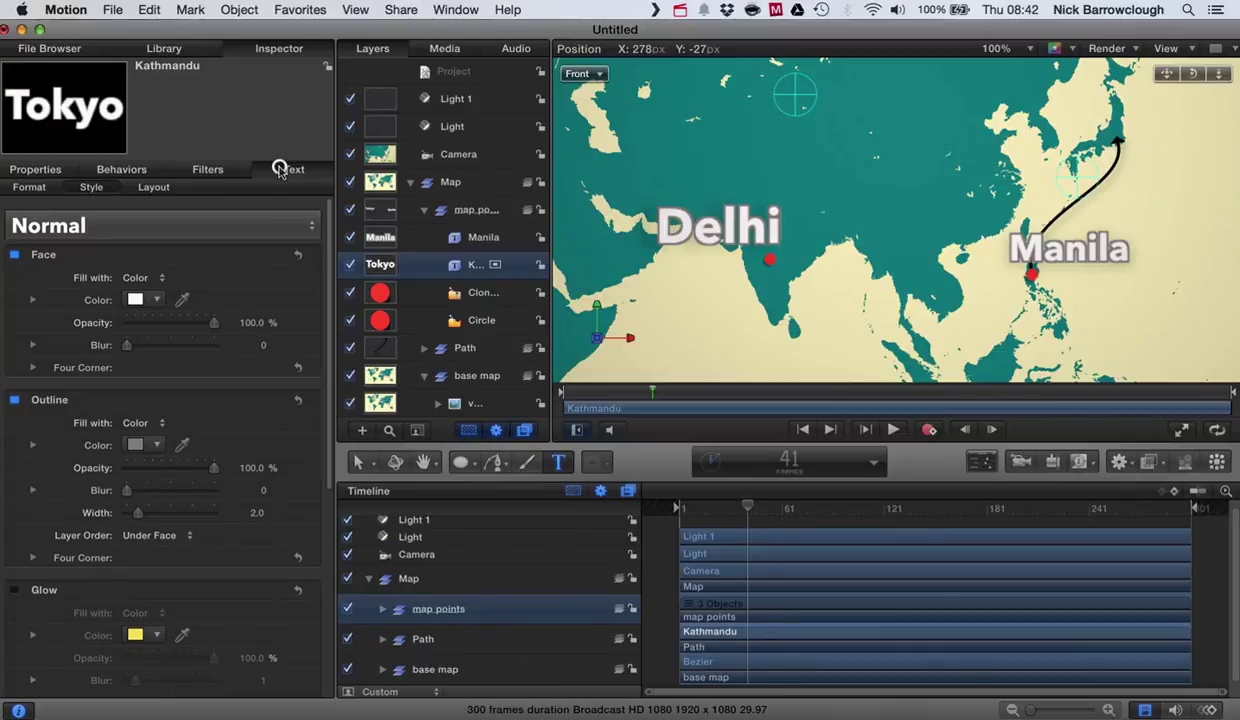
Step: Reduce the Delhi label's size to 36 and reposition it just above the red India marker
{"action": "left_click", "coordinate": [148, 187]}
{"action": "left_click", "coordinate": [91, 187]}
{"action": "left_click", "coordinate": [38, 188]}
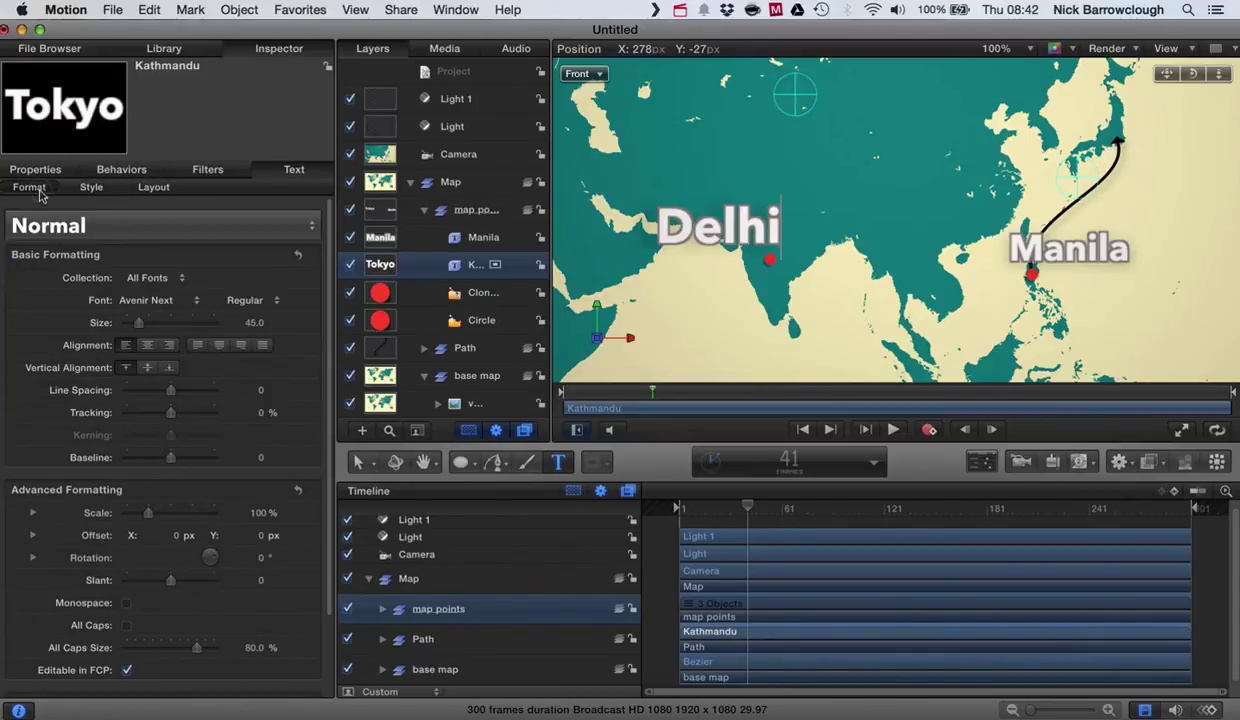
{"action": "left_click_drag", "start_coordinate": [139, 324], "coordinate": [135, 331]}
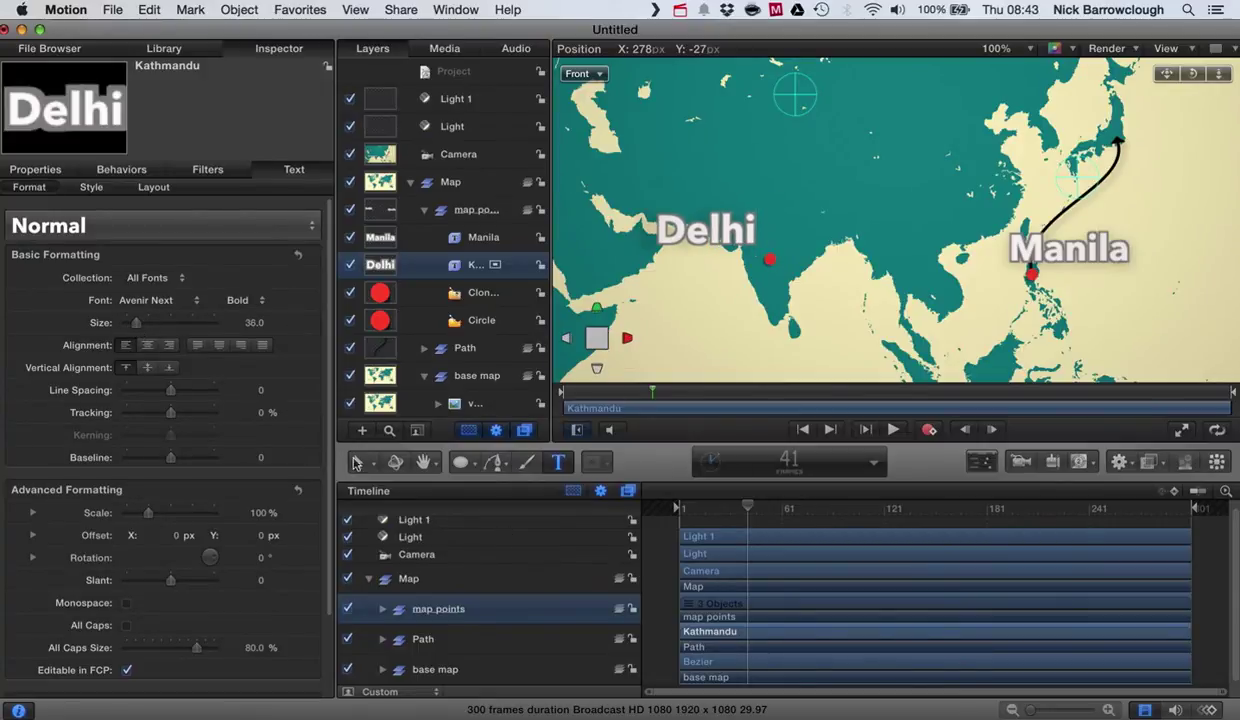
{"action": "left_click", "coordinate": [357, 462]}
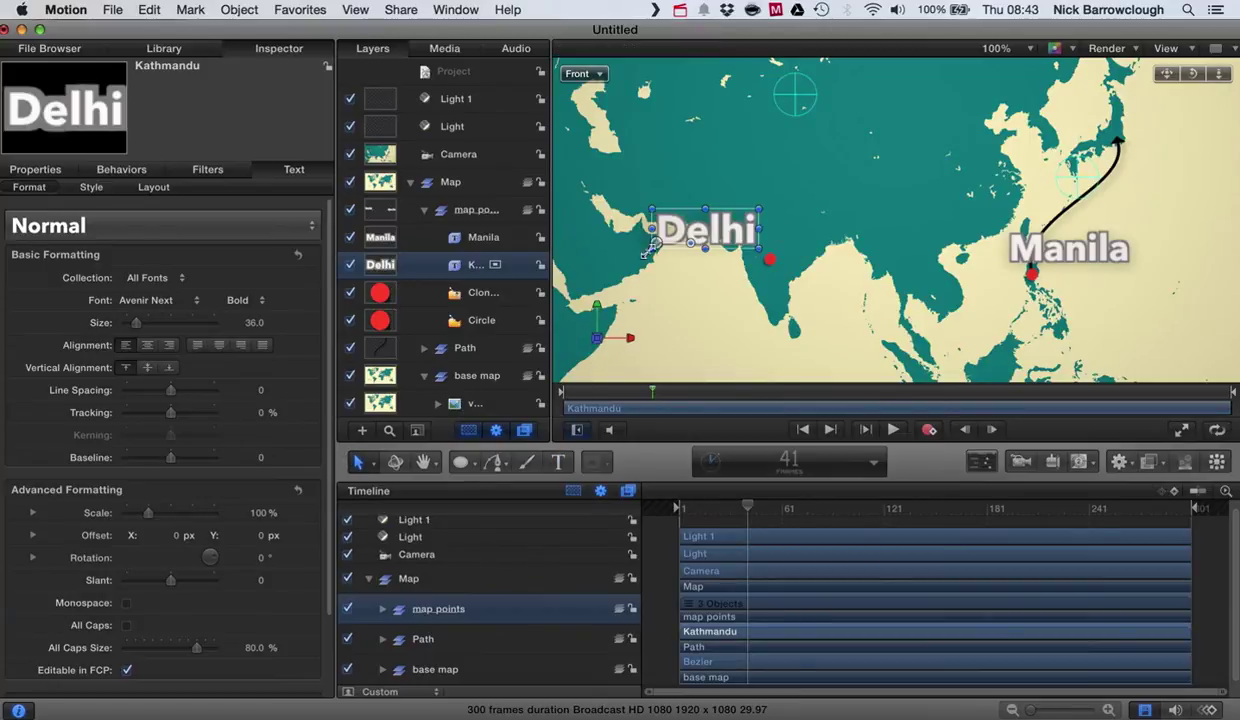
{"action": "left_click_drag", "start_coordinate": [655, 246], "coordinate": [683, 249]}
{"action": "left_click", "coordinate": [1180, 225]}
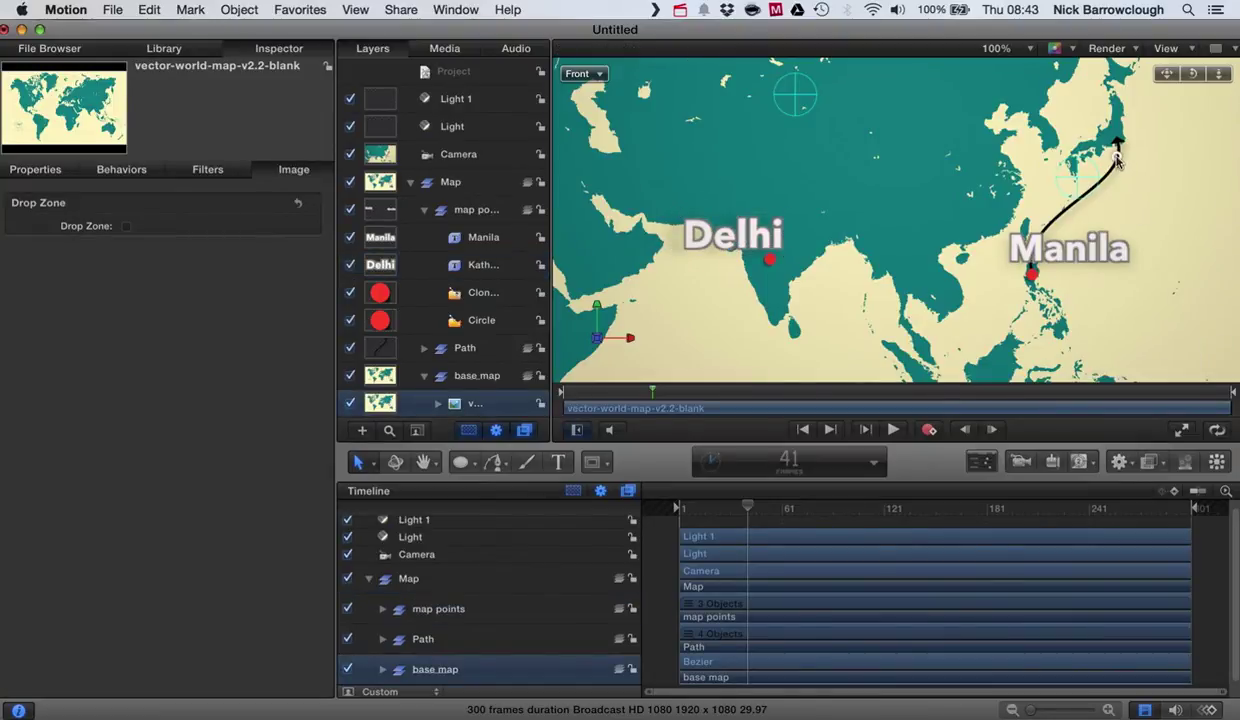
Step: Drag the Bezier route's Control Point 2 from Japan onto the Delhi marker in Edit Points mode
{"action": "left_click", "coordinate": [426, 214]}
{"action": "left_click", "coordinate": [424, 237]}
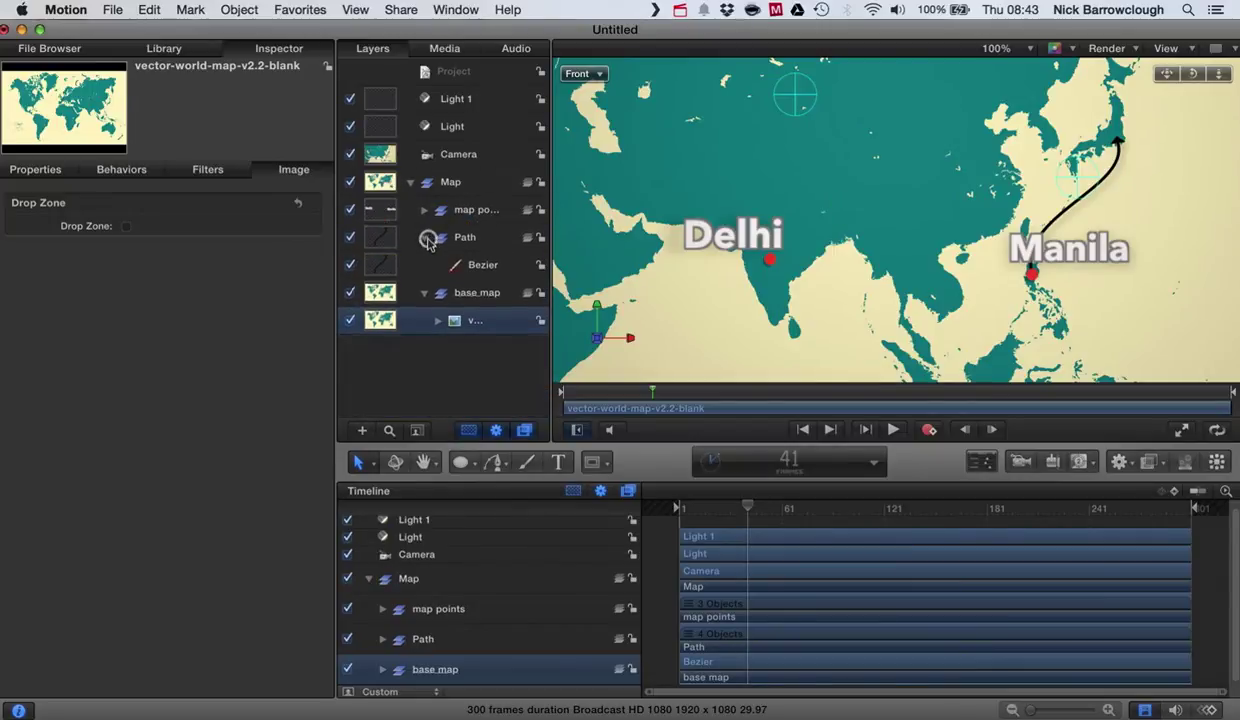
{"action": "left_click", "coordinate": [488, 266]}
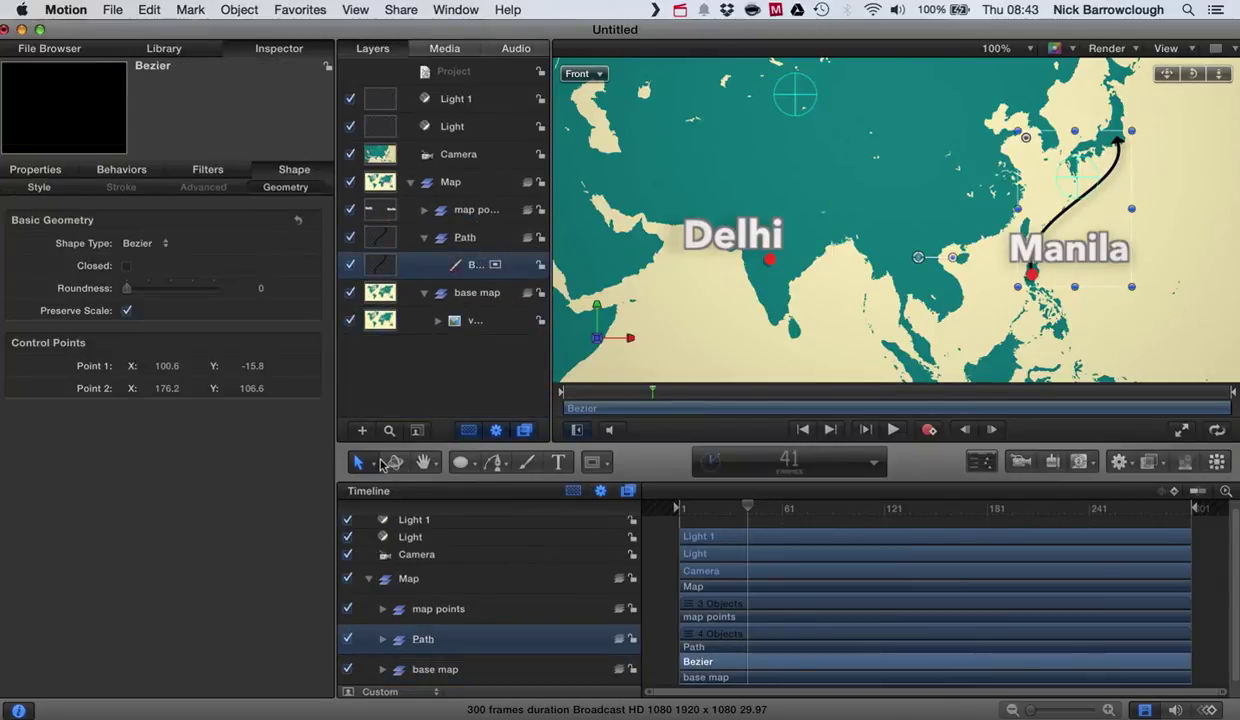
{"action": "left_click", "coordinate": [373, 464]}
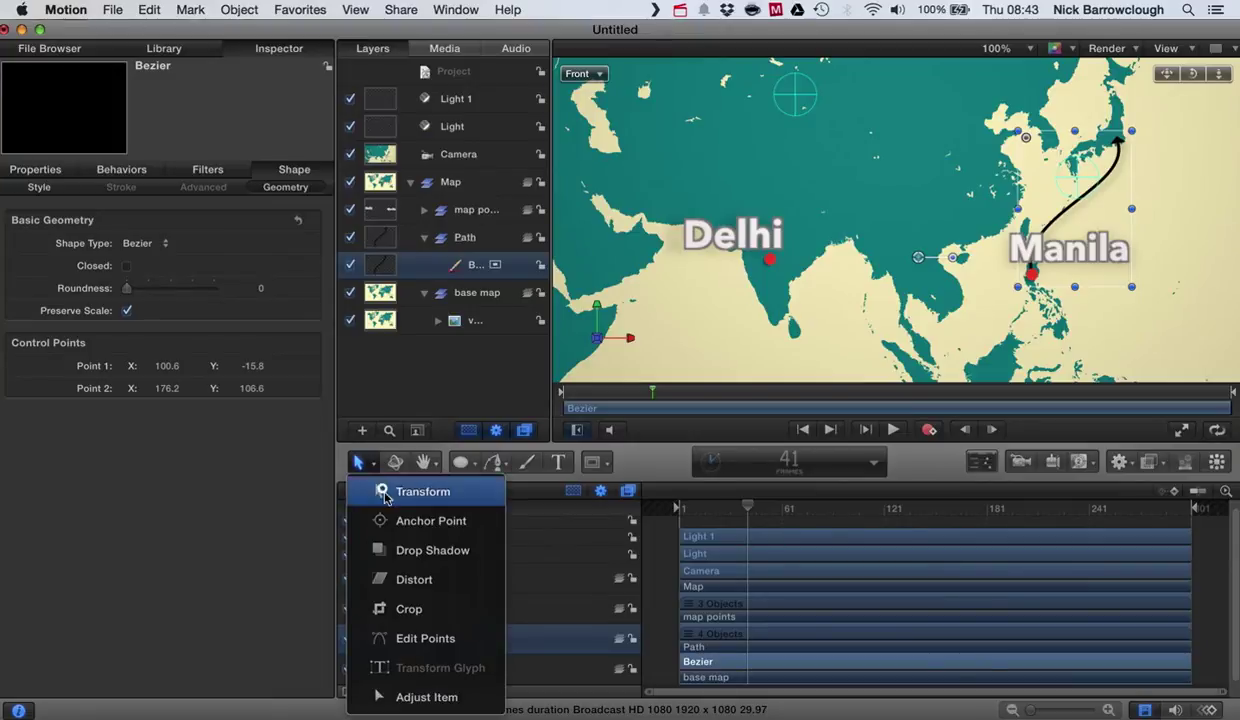
{"action": "left_click", "coordinate": [442, 636]}
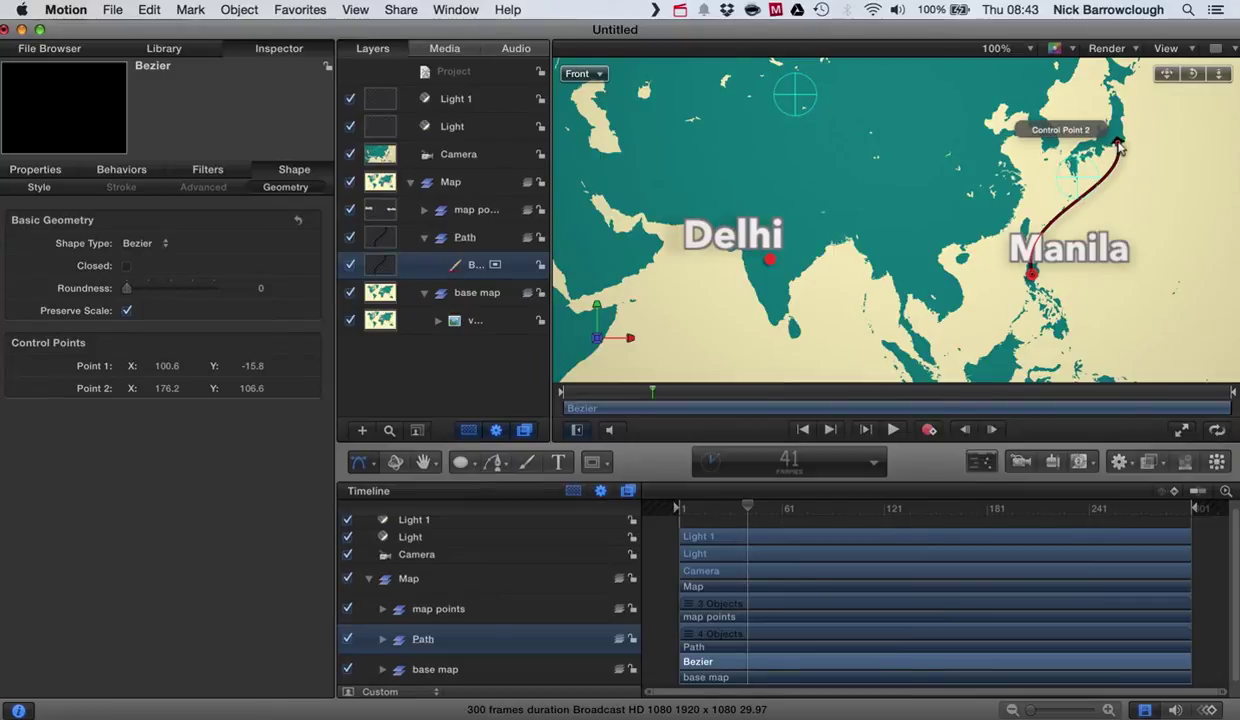
{"action": "left_click_drag", "start_coordinate": [1118, 145], "coordinate": [777, 277]}
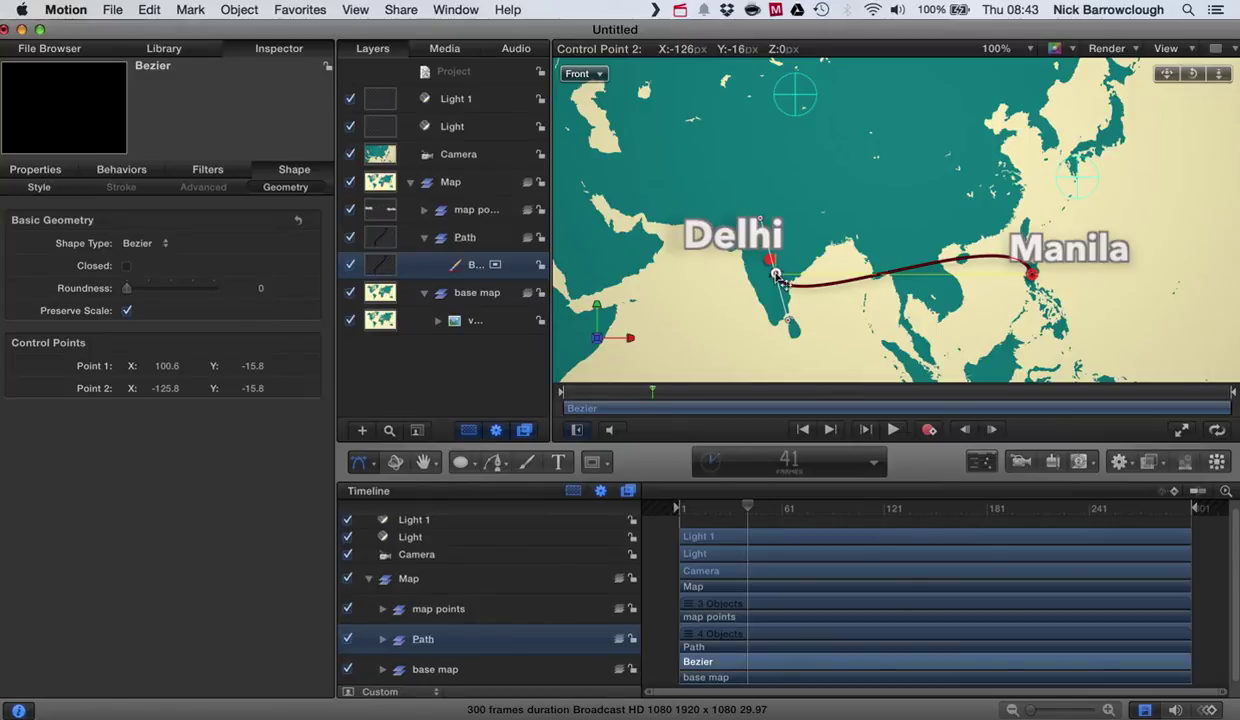
{"action": "mouse_move", "coordinate": [783, 281]}
{"action": "left_mouse_down"}
{"action": "mouse_move", "coordinate": [784, 293]}
{"action": "mouse_move", "coordinate": [770, 284]}
{"action": "mouse_move", "coordinate": [830, 272]}
{"action": "mouse_move", "coordinate": [777, 274]}
{"action": "left_mouse_up"}
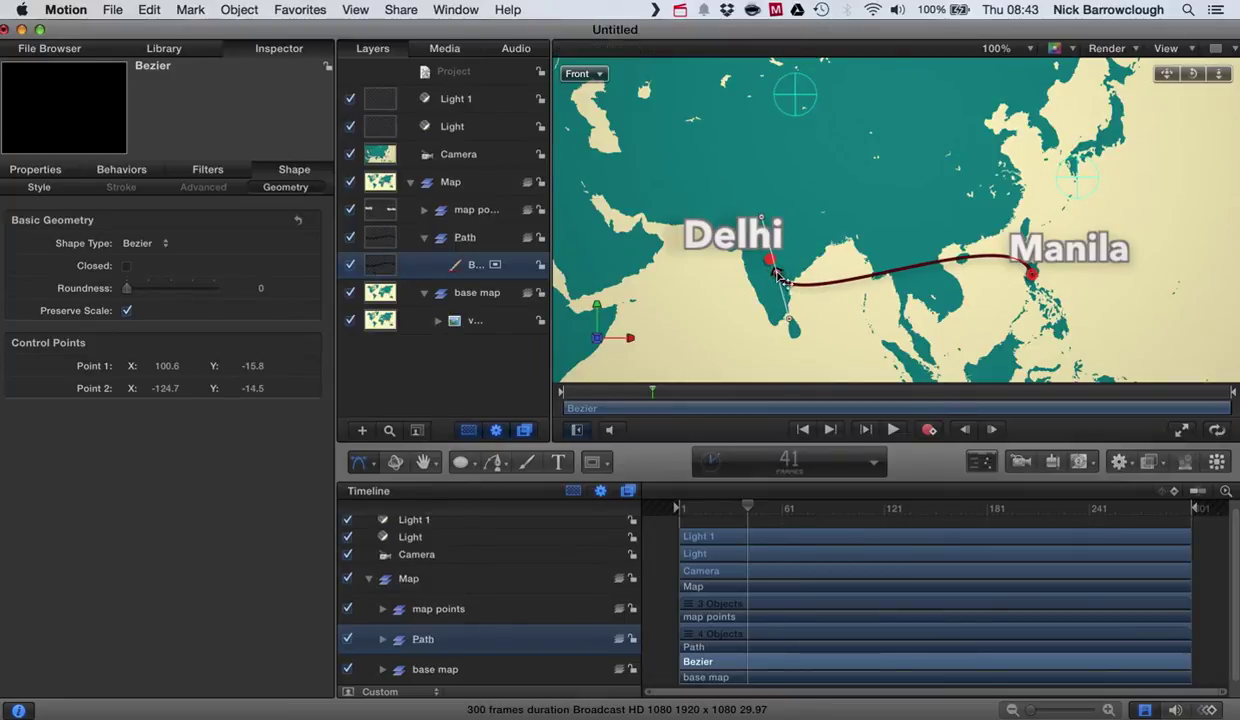
{"action": "left_click", "coordinate": [1195, 258]}
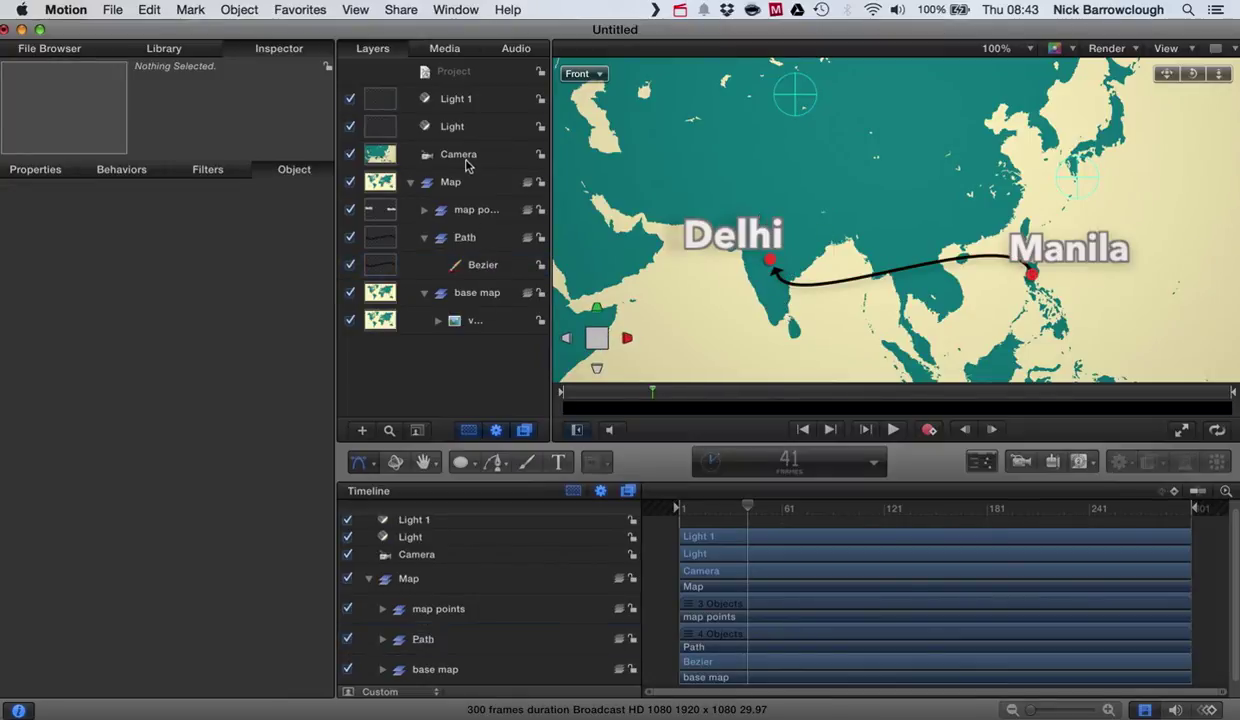
Step: Shift the Manila text label slightly right of its red marker
{"action": "left_click", "coordinate": [424, 237]}
{"action": "left_click", "coordinate": [423, 210]}
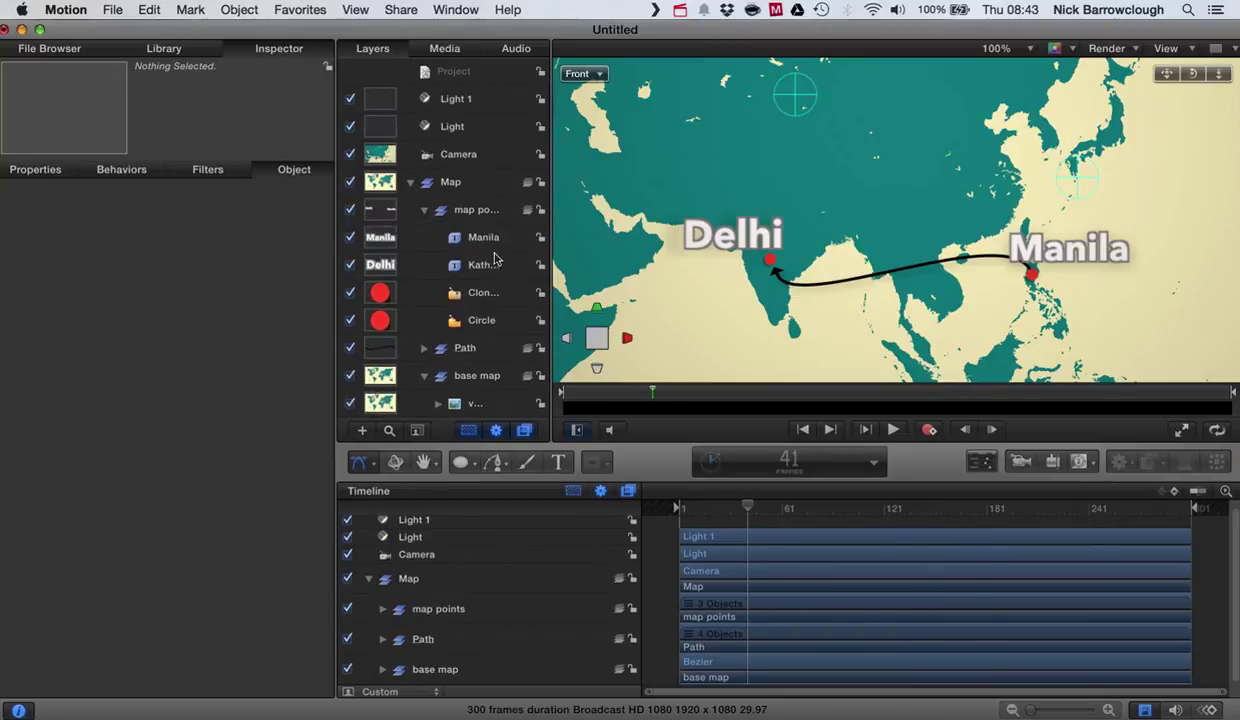
{"action": "left_click", "coordinate": [486, 242]}
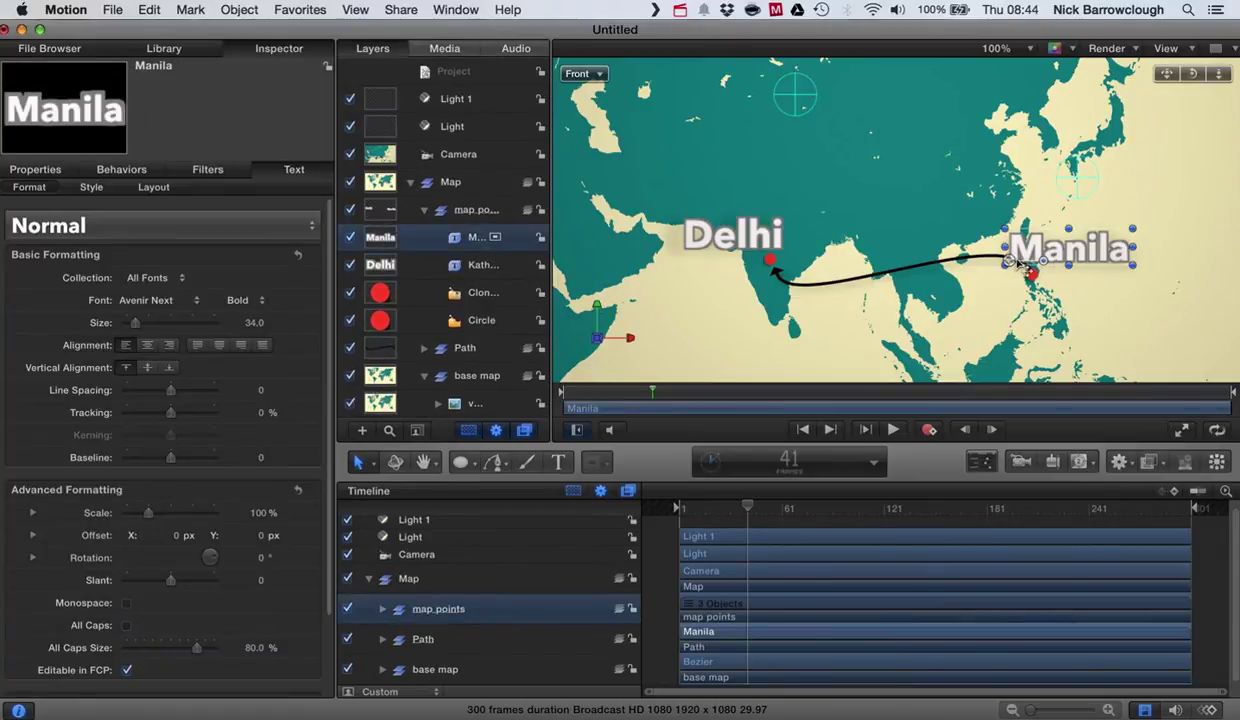
{"action": "mouse_move", "coordinate": [1010, 262]}
{"action": "left_mouse_down"}
{"action": "mouse_move", "coordinate": [1100, 258]}
{"action": "mouse_move", "coordinate": [1028, 257]}
{"action": "left_mouse_up"}
{"action": "left_click", "coordinate": [1035, 263]}
{"action": "left_click", "coordinate": [1132, 193]}
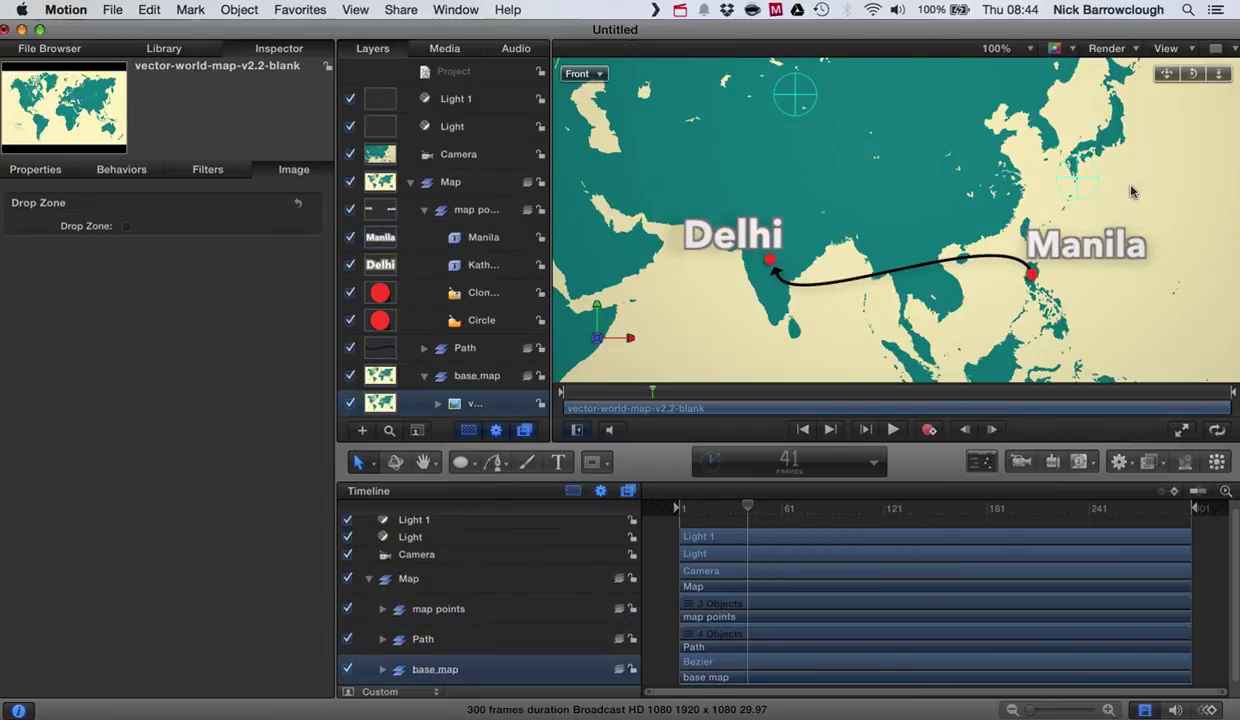
Step: Switch the viewport to Active Camera, rewind to frame 1 and play the Manila-to-Delhi animation
{"action": "left_click", "coordinate": [598, 74]}
{"action": "left_click", "coordinate": [612, 77]}
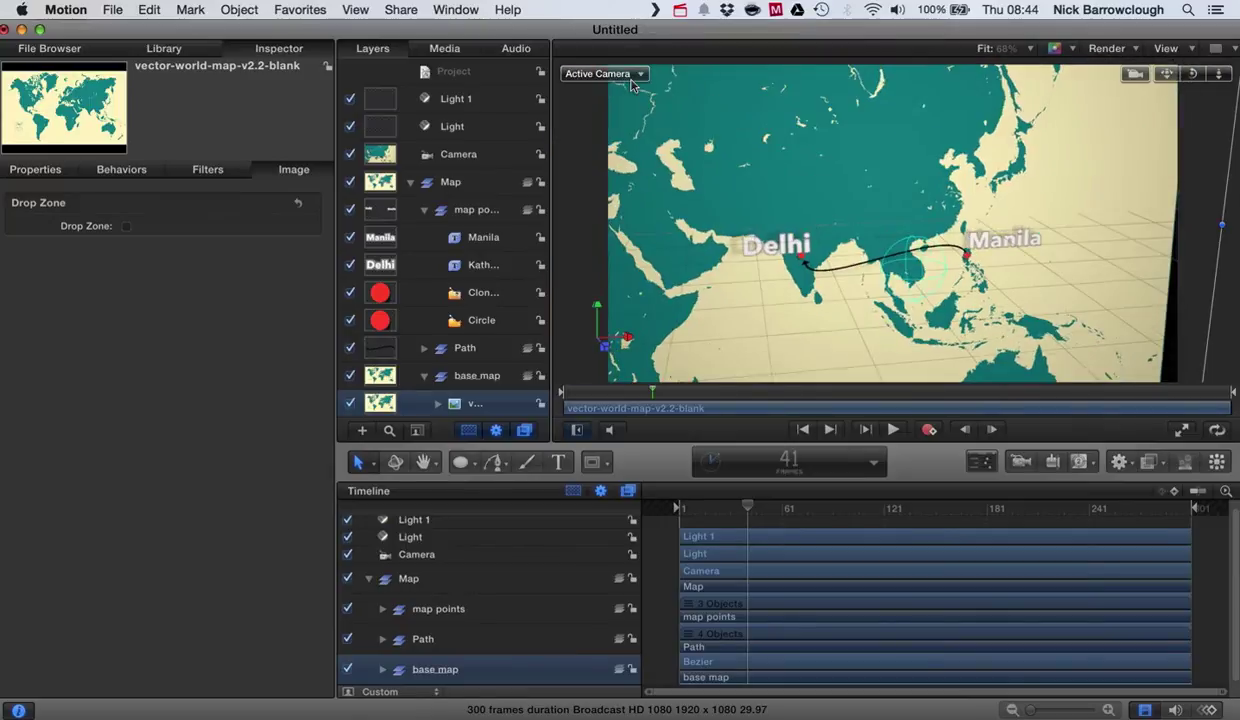
{"action": "left_click_drag", "start_coordinate": [742, 501], "coordinate": [645, 493]}
{"action": "left_click", "coordinate": [895, 430]}
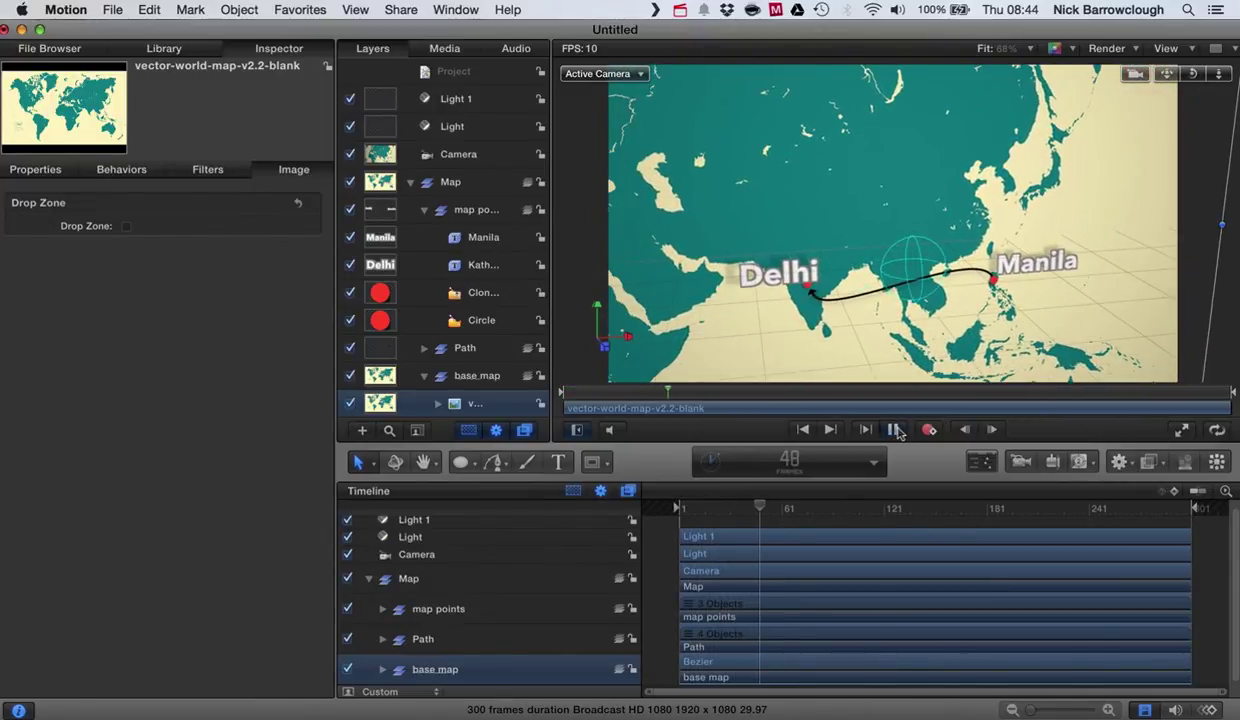
{"action": "left_click", "coordinate": [895, 430]}
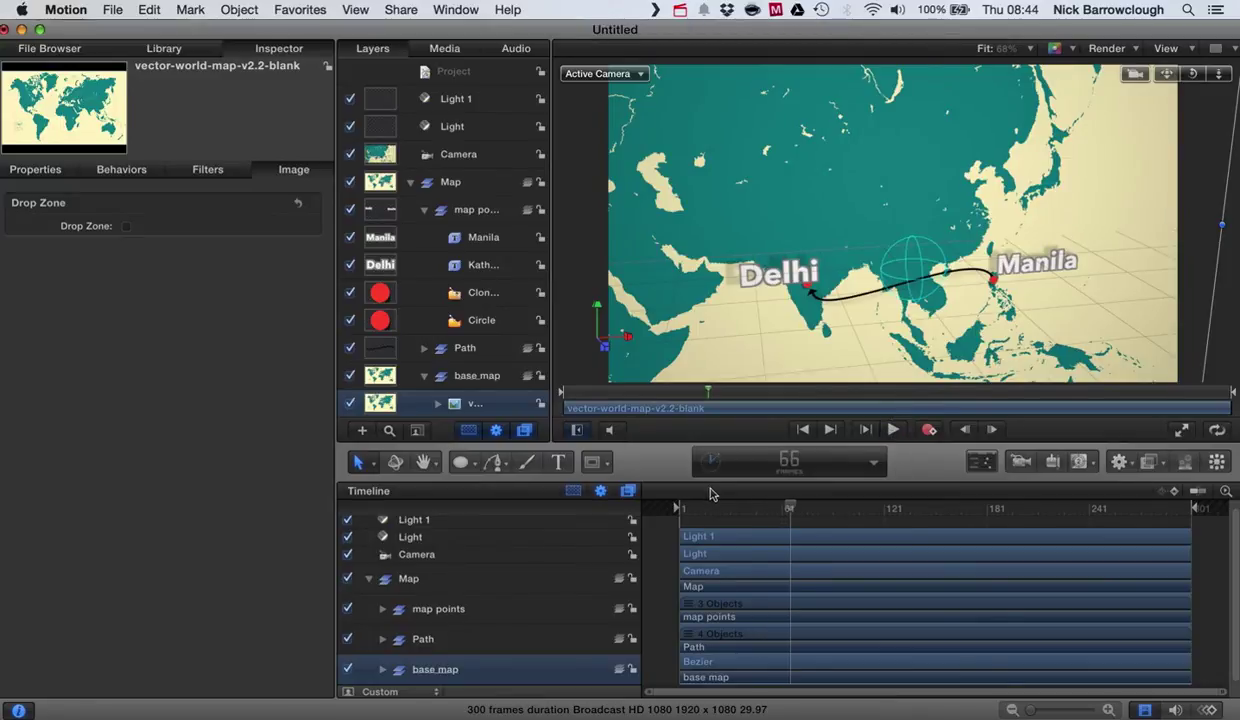
Step: Delete the Map layer's second keyframe in the timeline
{"action": "left_click", "coordinate": [1172, 493]}
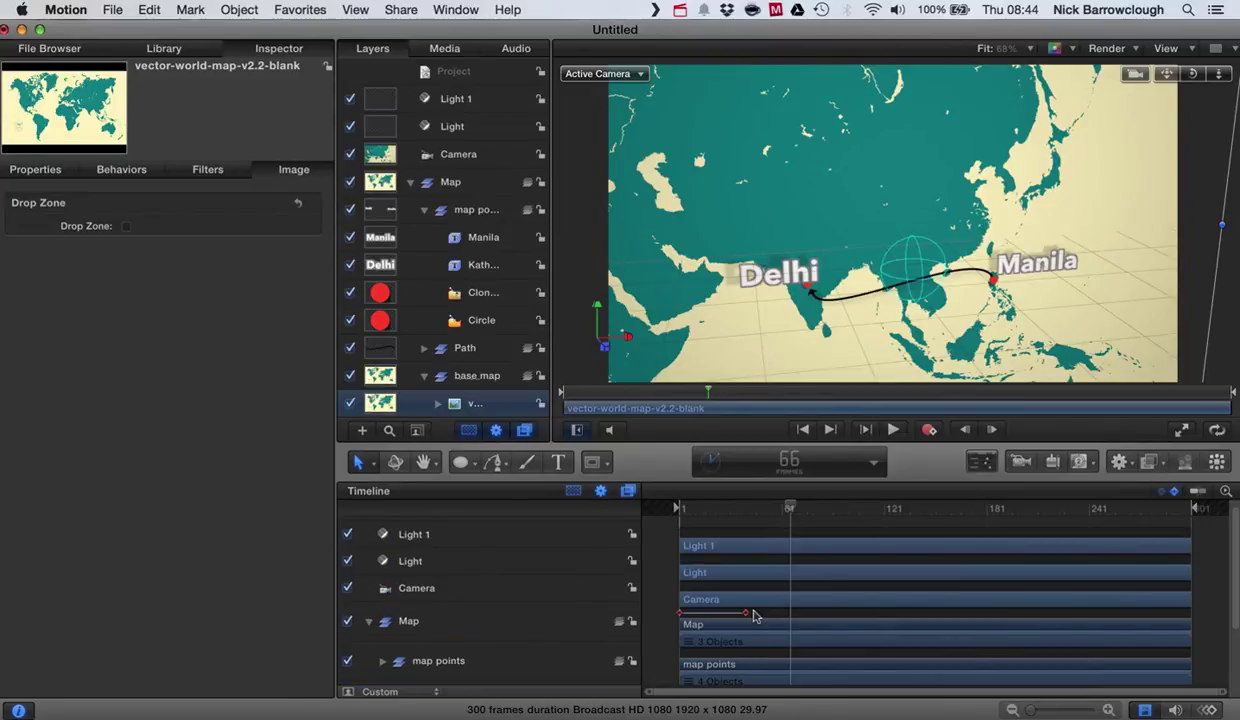
{"action": "left_click", "coordinate": [680, 613]}
{"action": "right_click", "coordinate": [745, 613]}
{"action": "left_click", "coordinate": [813, 690]}
Step: At frame 1, orbit the camera to re-angle the map, then scrub forward to watch the route
{"action": "left_click_drag", "start_coordinate": [790, 510], "coordinate": [656, 510]}
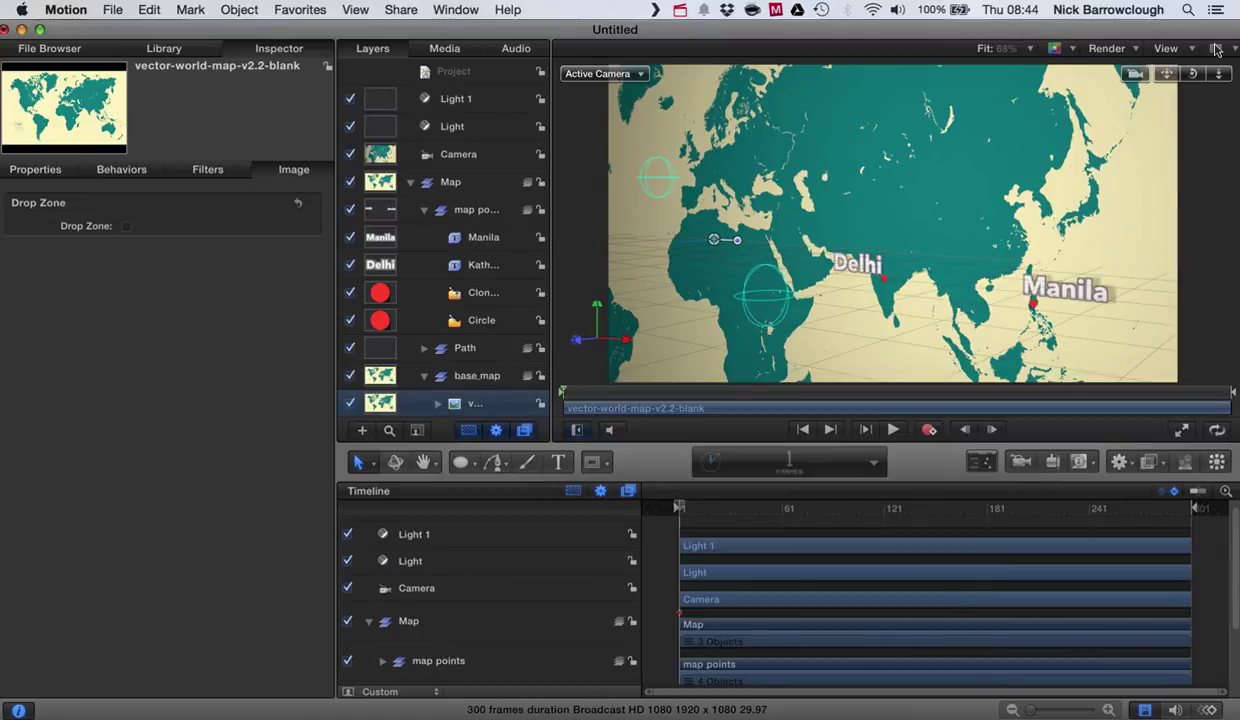
{"action": "left_click_drag", "start_coordinate": [1192, 74], "coordinate": [1150, 76]}
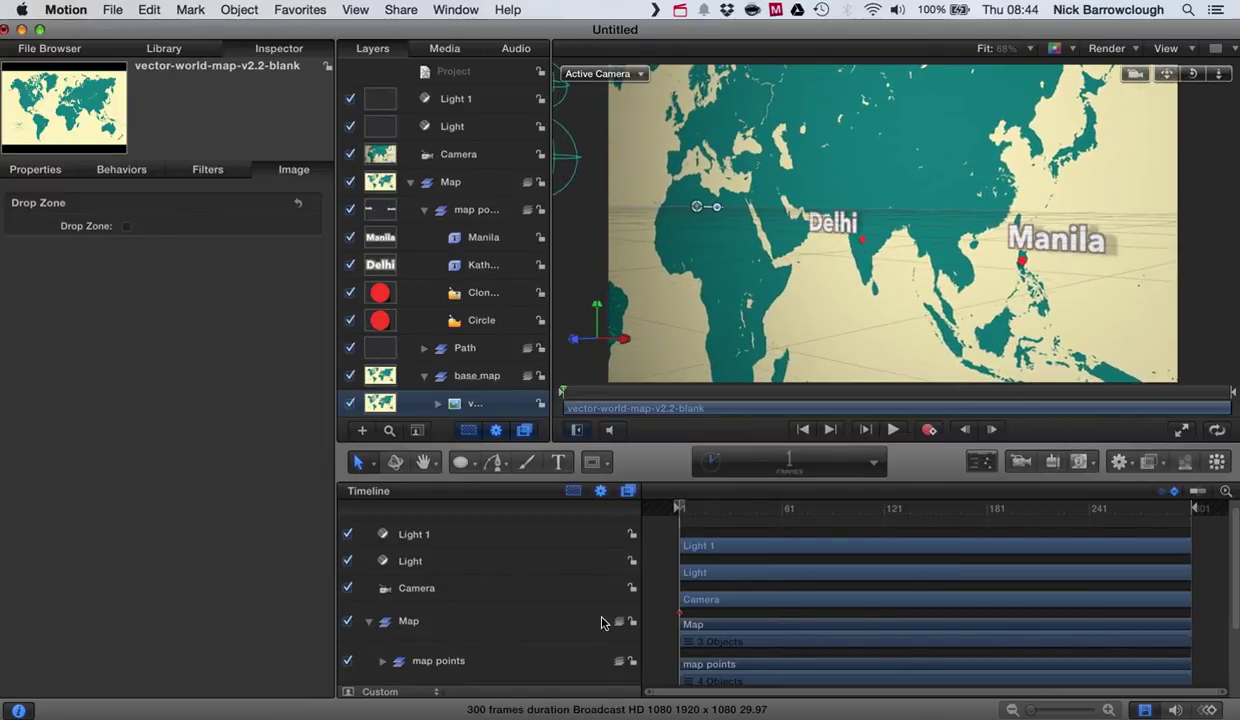
{"action": "left_click_drag", "start_coordinate": [678, 509], "coordinate": [746, 510]}
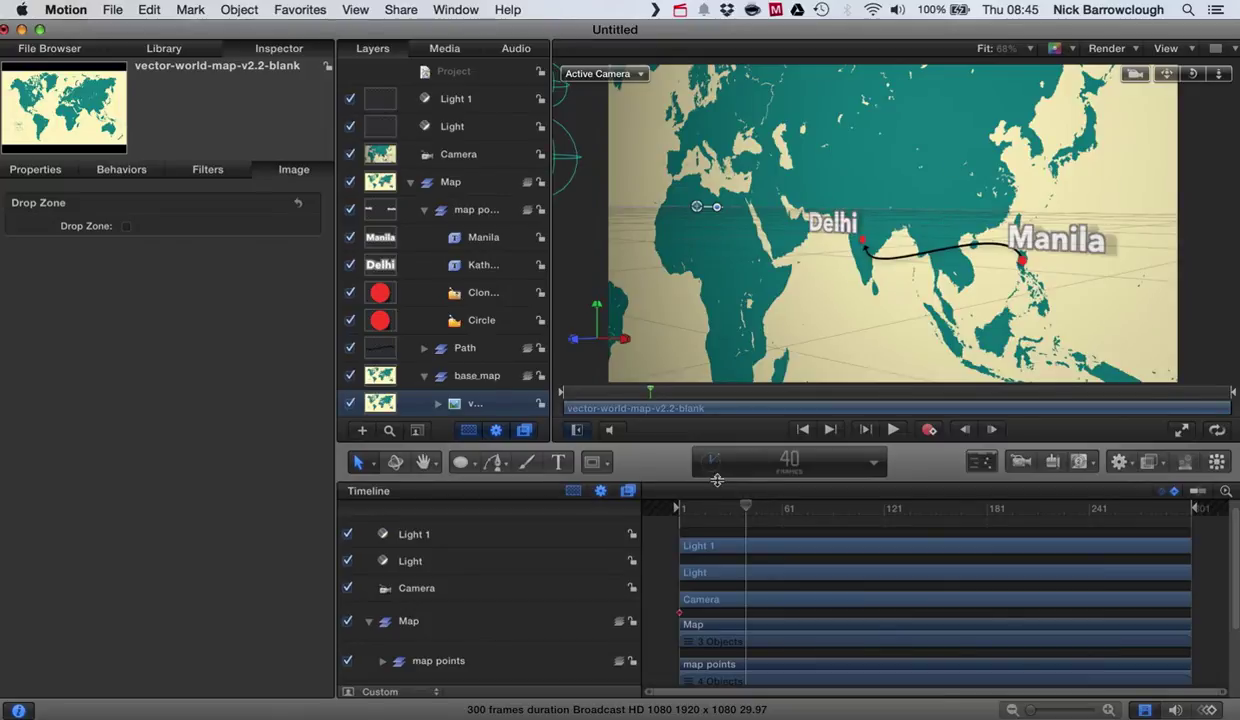
Step: Zoom and pan the camera onto Delhi and Manila with recording armed, then return to frame 1
{"action": "left_click", "coordinate": [928, 430]}
{"action": "left_click_drag", "start_coordinate": [1193, 76], "coordinate": [1134, 136]}
{"action": "key", "text": "a"}
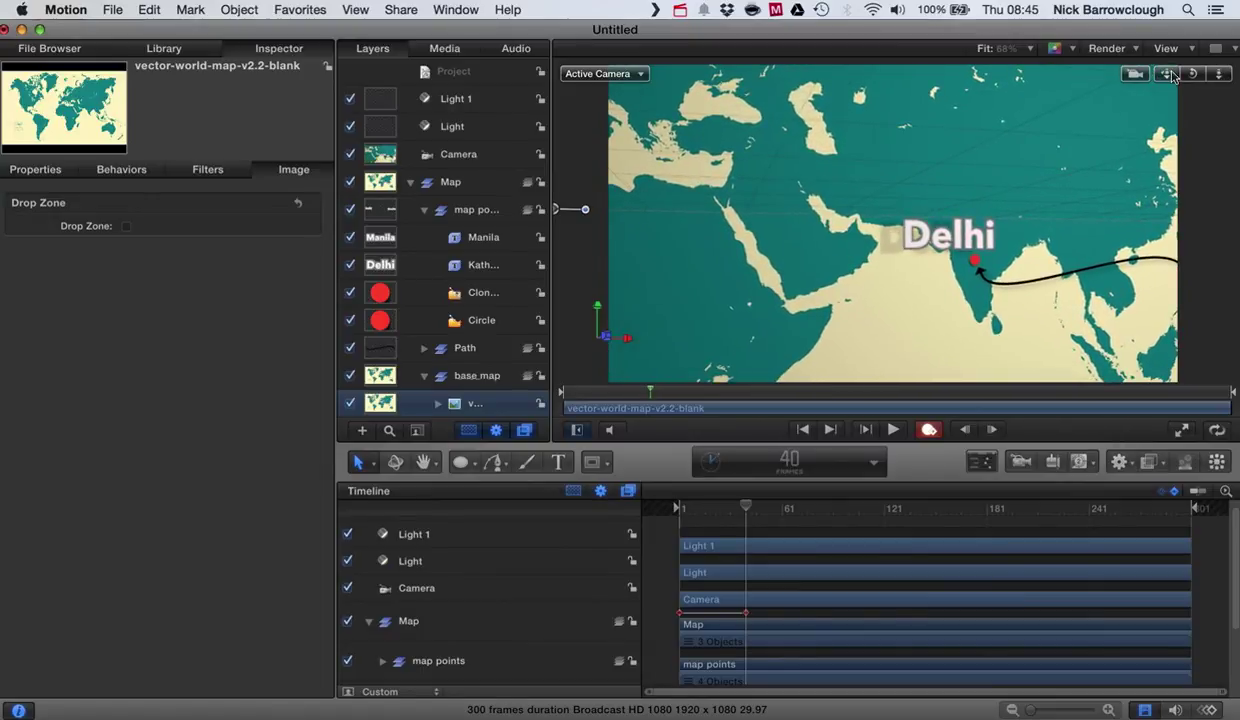
{"action": "left_click_drag", "start_coordinate": [1172, 77], "coordinate": [1046, 57]}
{"action": "left_click_drag", "start_coordinate": [748, 508], "coordinate": [658, 511]}
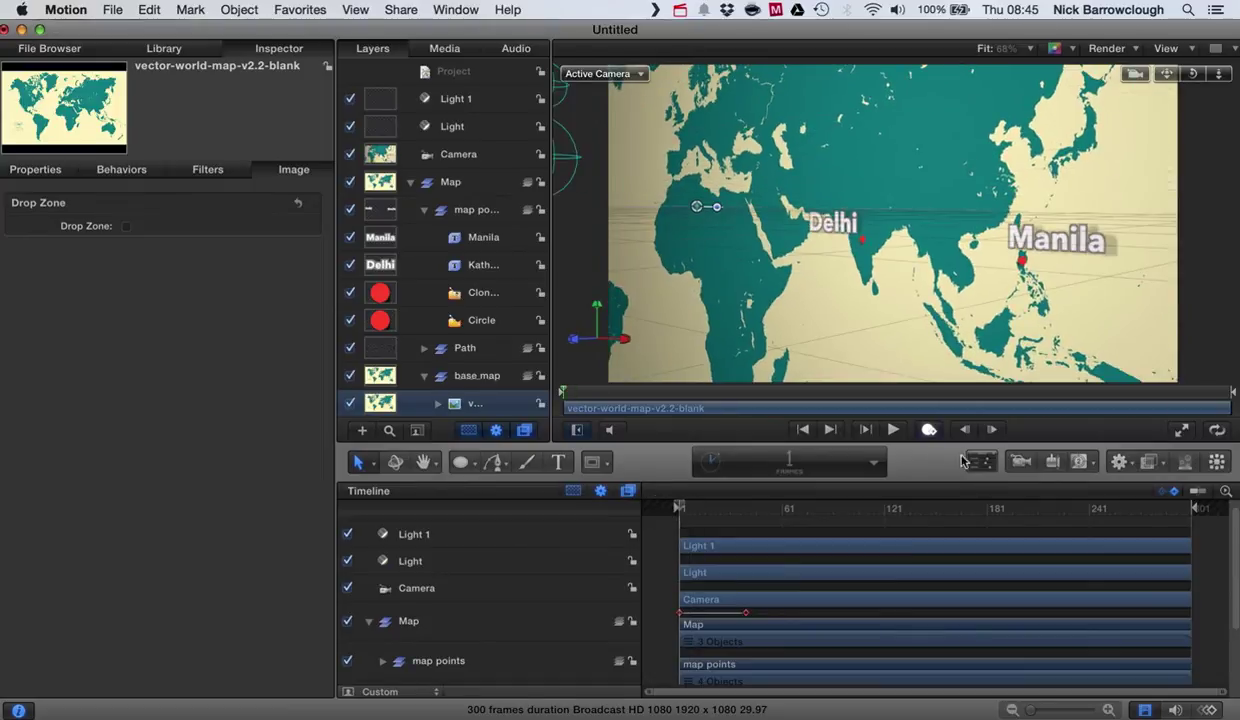
{"action": "left_click", "coordinate": [929, 429]}
Step: Play the new camera move, pause at frame 55, and collapse the map points group
{"action": "left_click", "coordinate": [893, 429]}
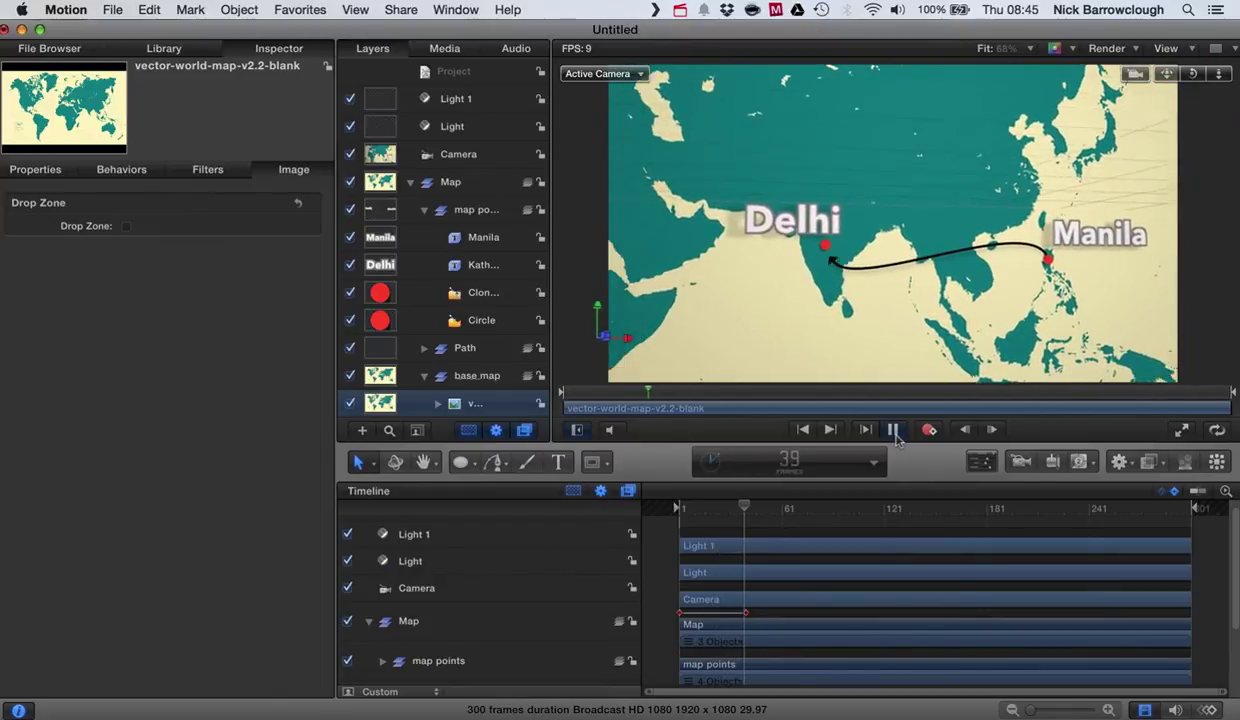
{"action": "left_click", "coordinate": [893, 429]}
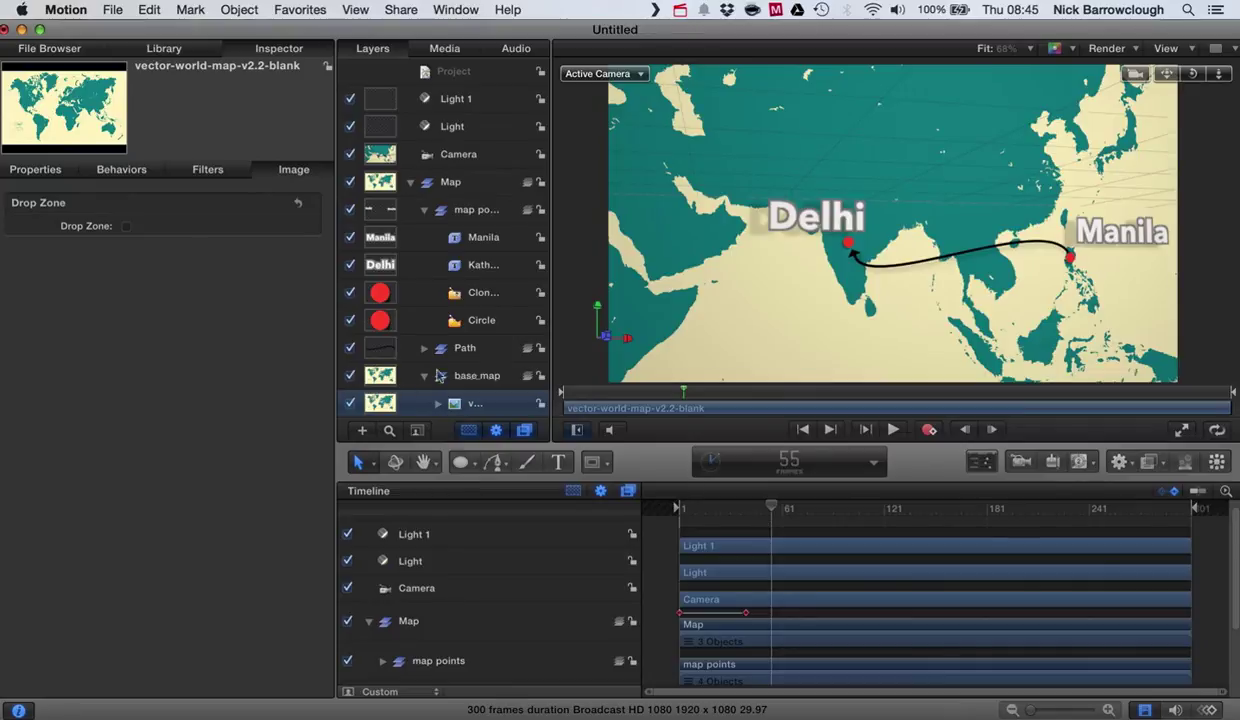
{"action": "left_click", "coordinate": [423, 212]}
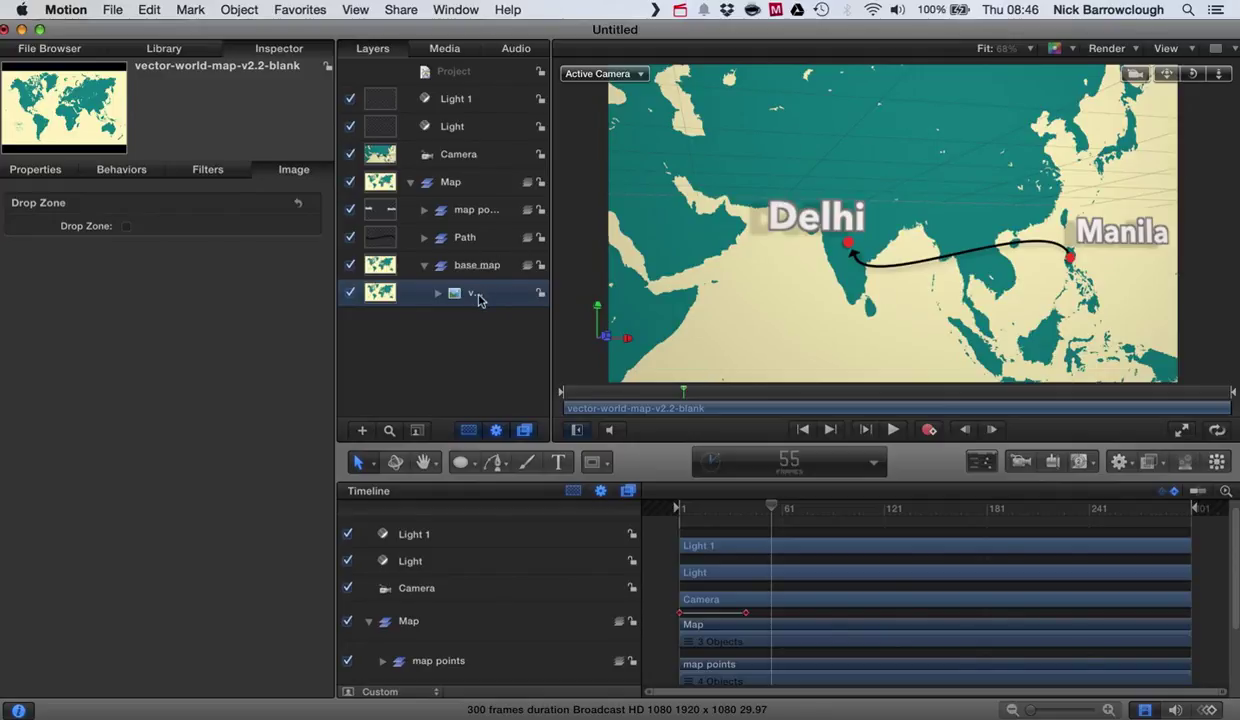
Step: Expand the base map group and select the map image's Colorize filter
{"action": "left_click", "coordinate": [437, 293]}
{"action": "left_click", "coordinate": [436, 292]}
{"action": "left_click", "coordinate": [424, 265]}
{"action": "left_click", "coordinate": [424, 265]}
{"action": "double_click", "coordinate": [426, 266]}
{"action": "left_click", "coordinate": [436, 294]}
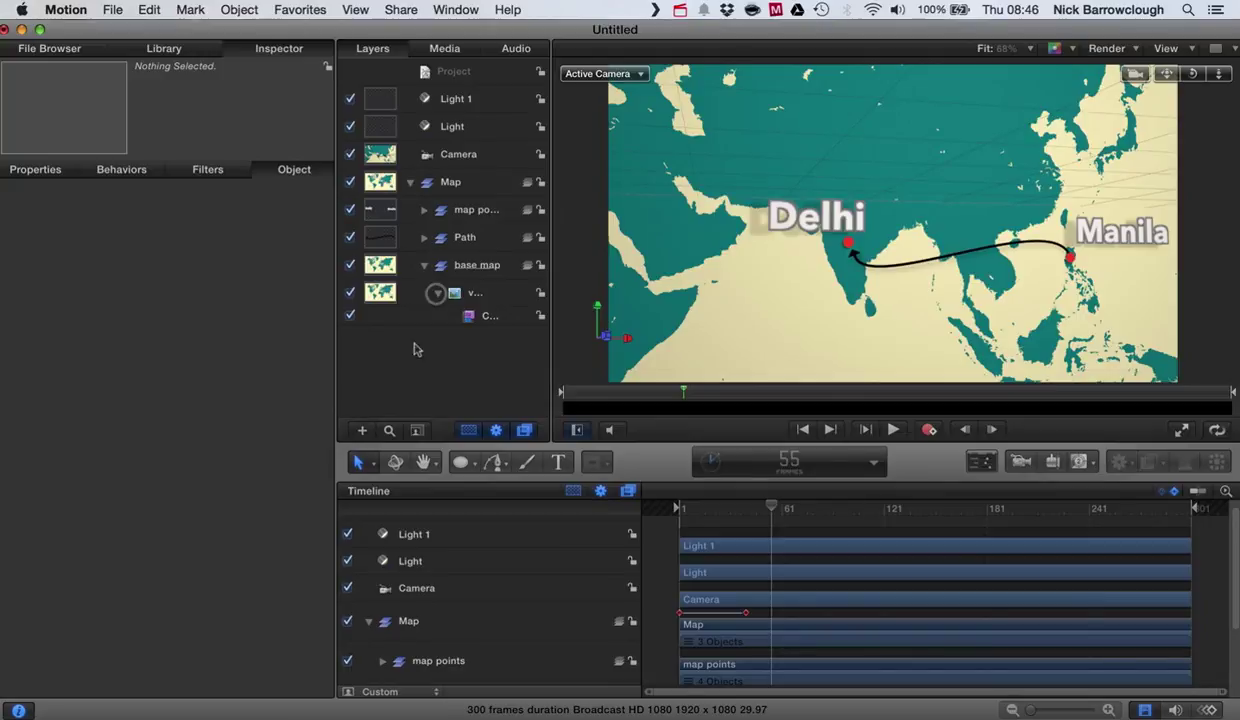
{"action": "left_click", "coordinate": [475, 297]}
{"action": "left_click", "coordinate": [488, 318]}
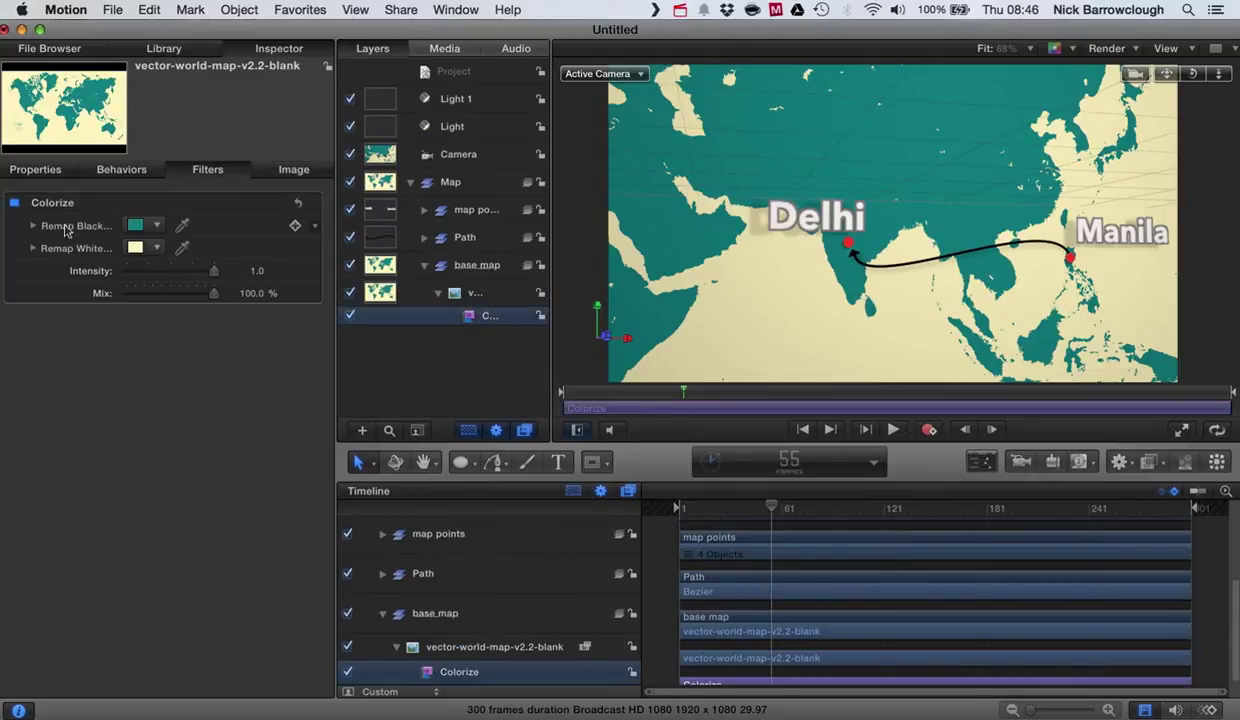
Step: Set the Colorize Remap Black colour to green, then scrub back to frame 1
{"action": "left_click", "coordinate": [145, 225]}
{"action": "left_click_drag", "start_coordinate": [155, 258], "coordinate": [268, 281]}
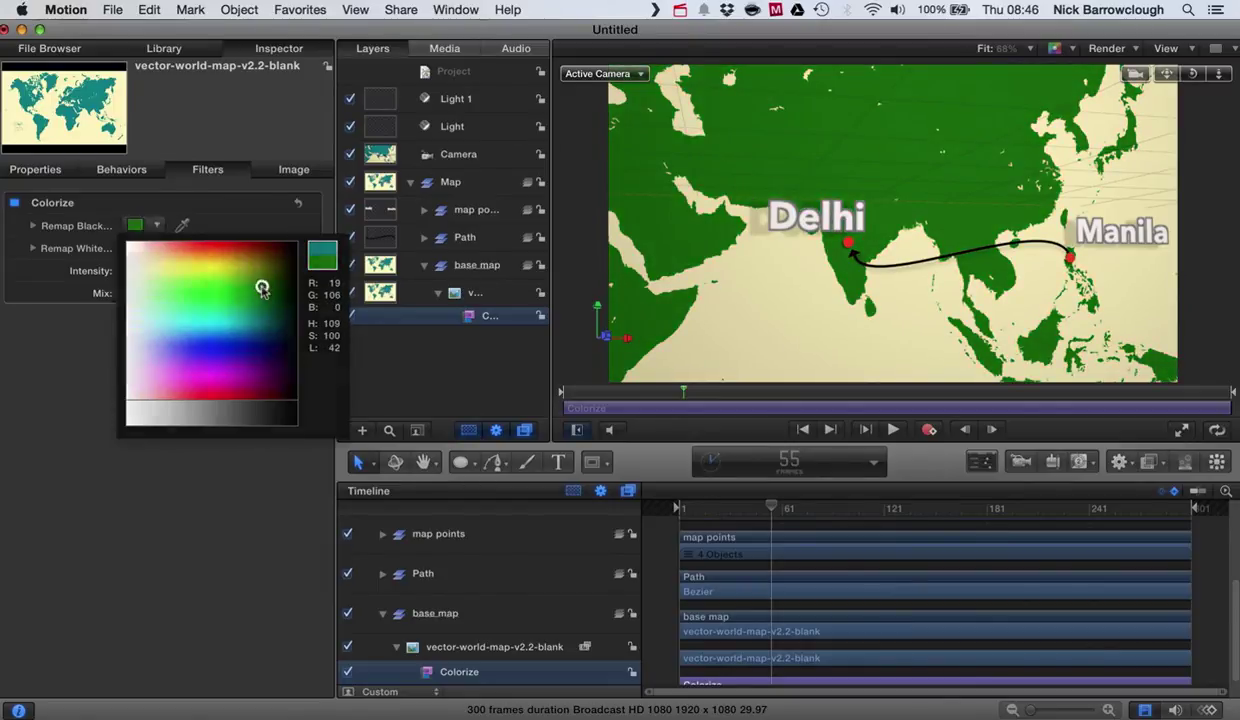
{"action": "left_click", "coordinate": [261, 289]}
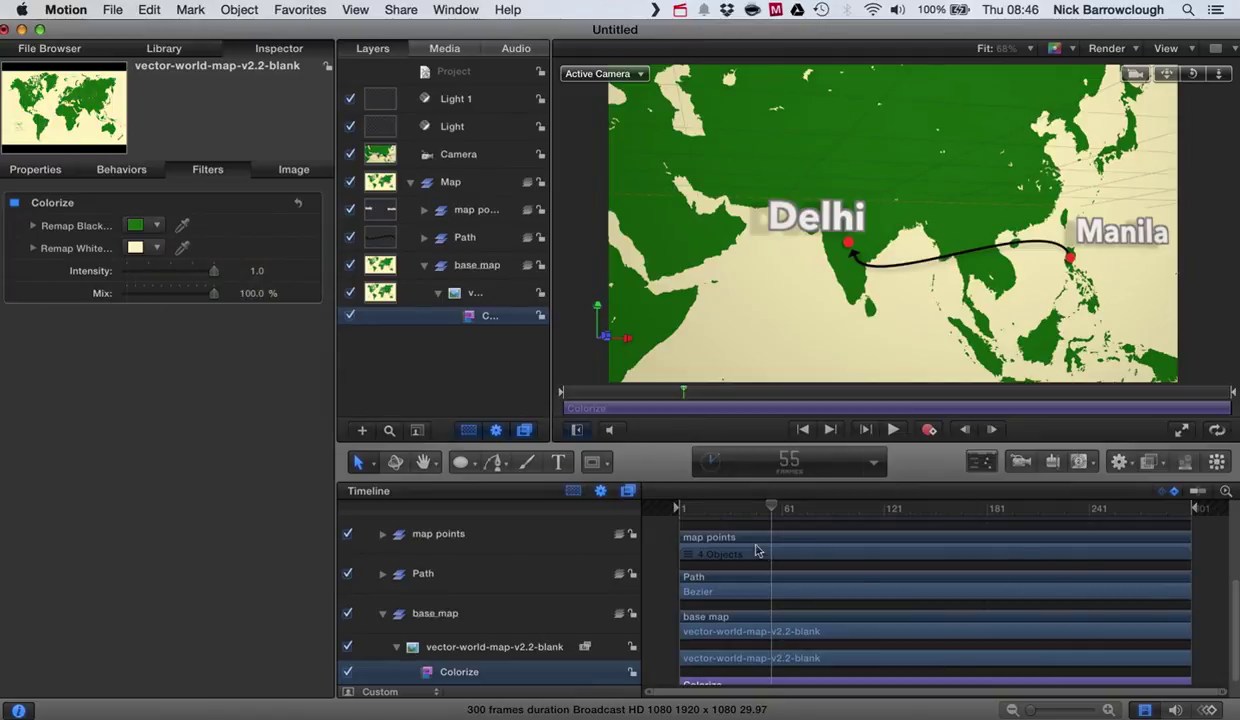
{"action": "left_click_drag", "start_coordinate": [755, 507], "coordinate": [645, 503]}
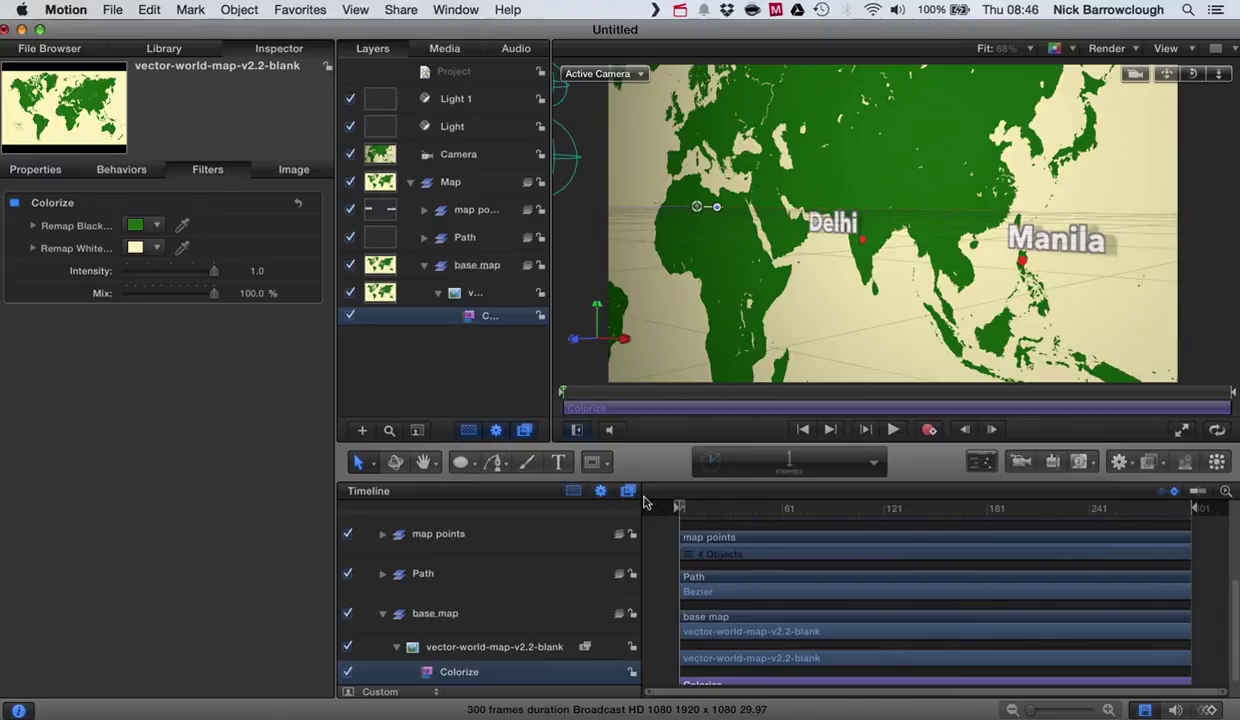